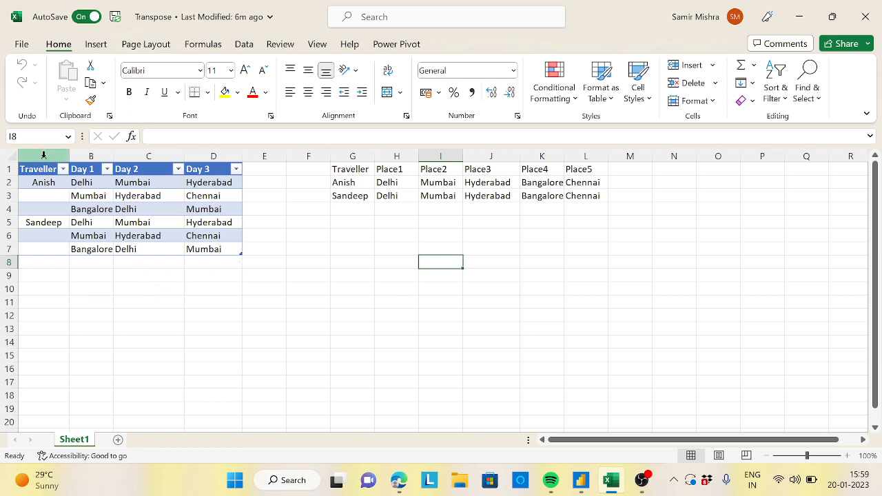
Widen column A so the Traveller header has more room.
drag(70, 157, 89, 157)
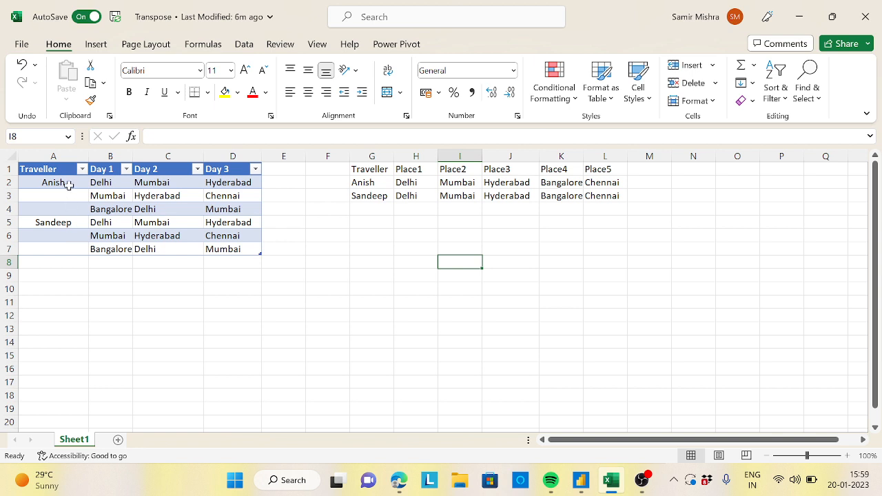
Examine the first traveller's places under Day 1, Day 2 and Day 3 in the source table.
click(61, 223)
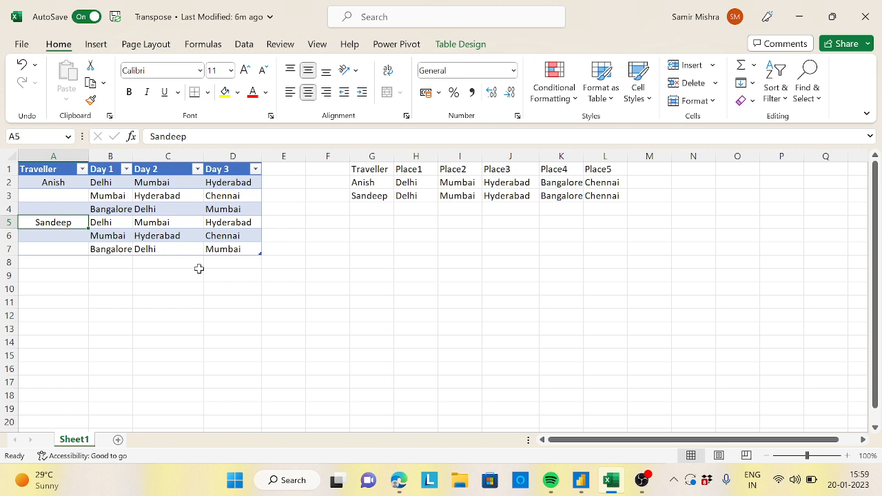
click(67, 180)
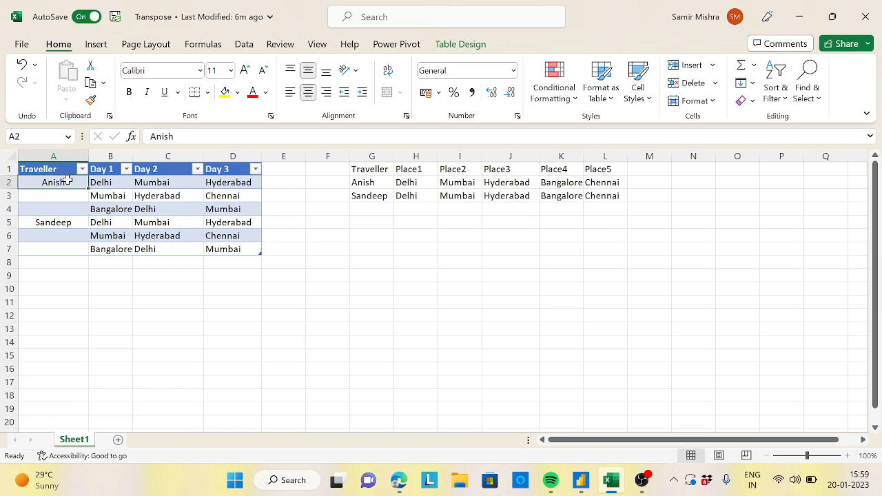
click(109, 182)
click(108, 196)
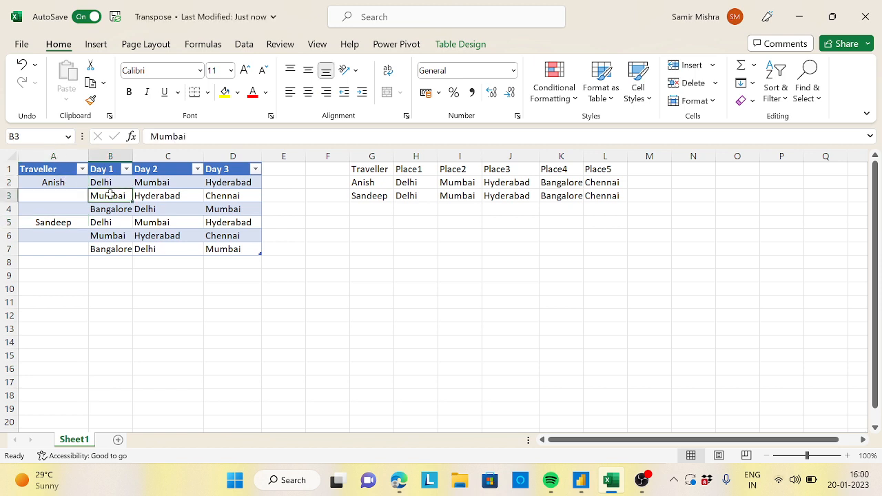
click(110, 207)
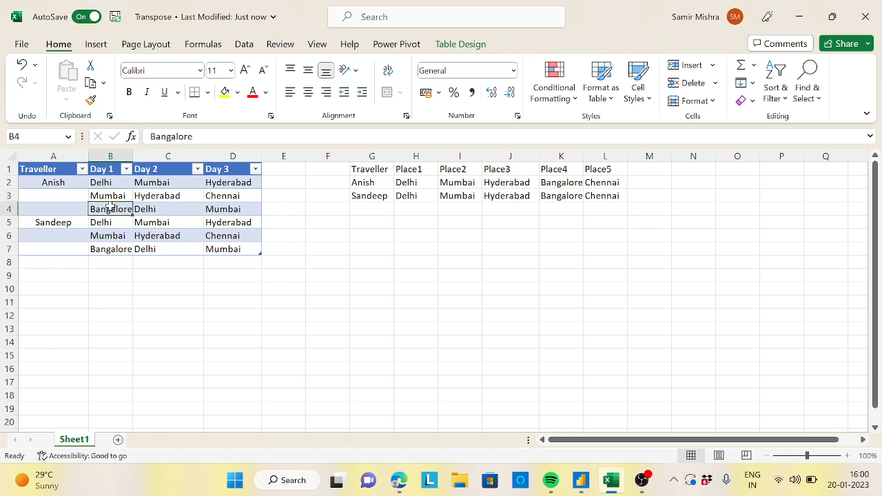
click(164, 182)
click(167, 196)
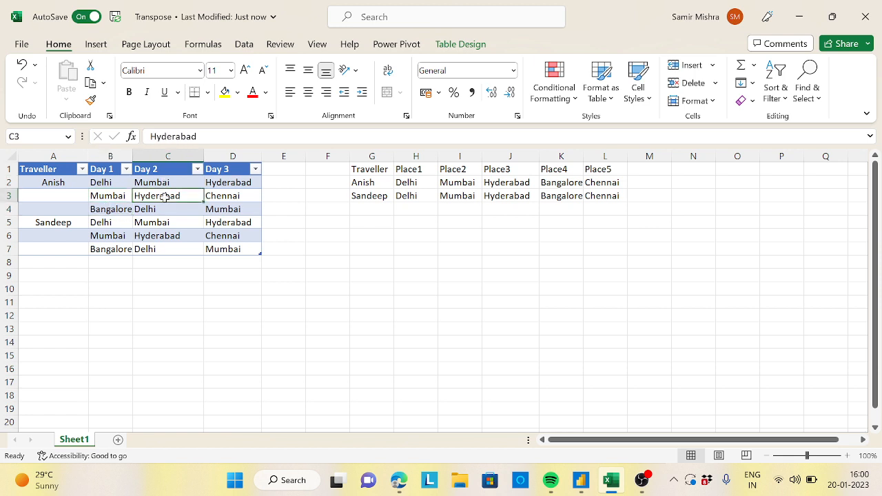
click(157, 209)
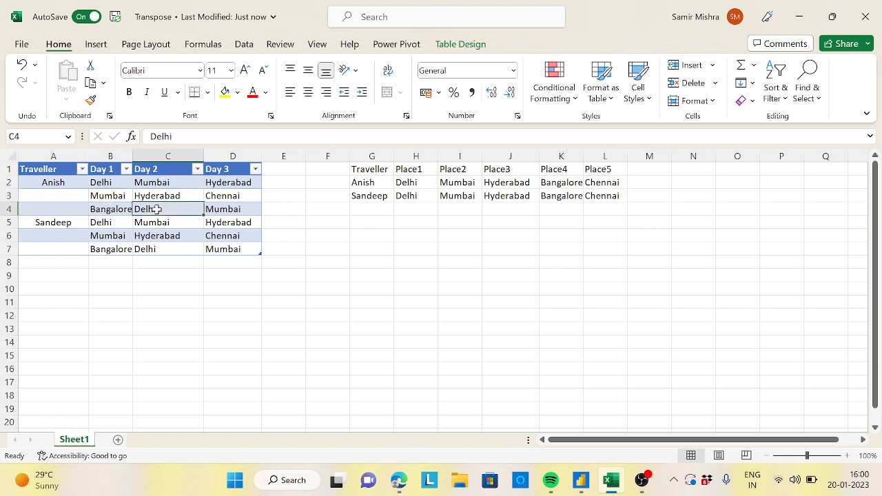
click(230, 182)
click(232, 196)
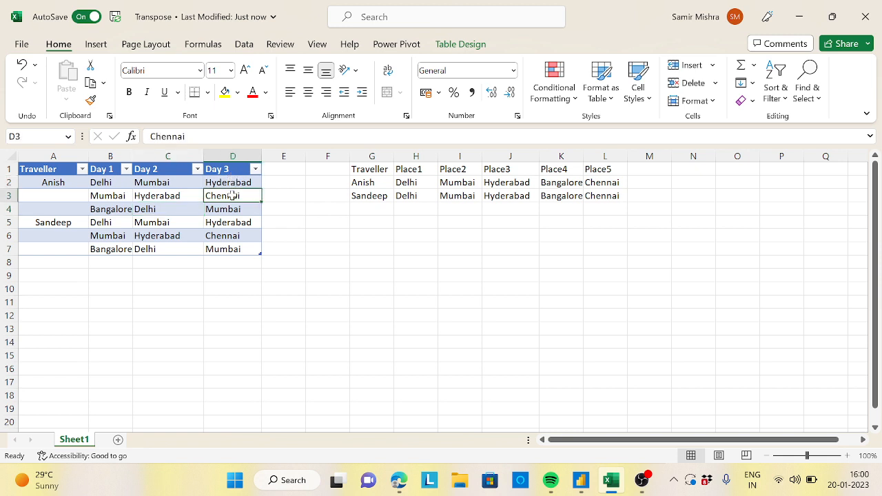
click(232, 208)
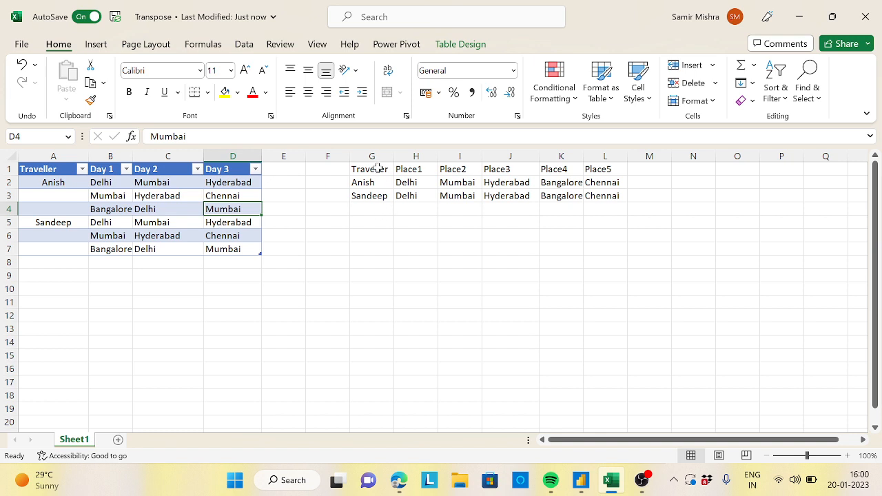
Compare the target layout in G1:L3 with the blank Traveller cells and repeated cities in the source table.
drag(378, 168, 607, 199)
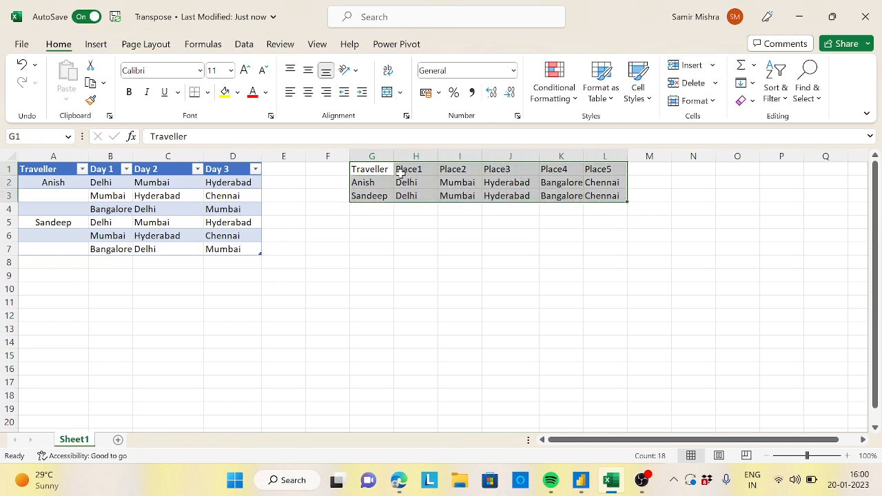
click(461, 208)
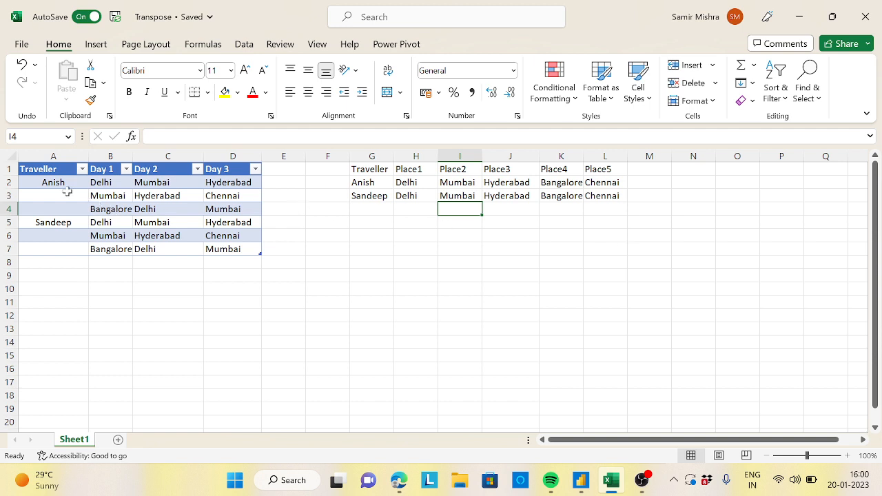
drag(77, 182, 76, 208)
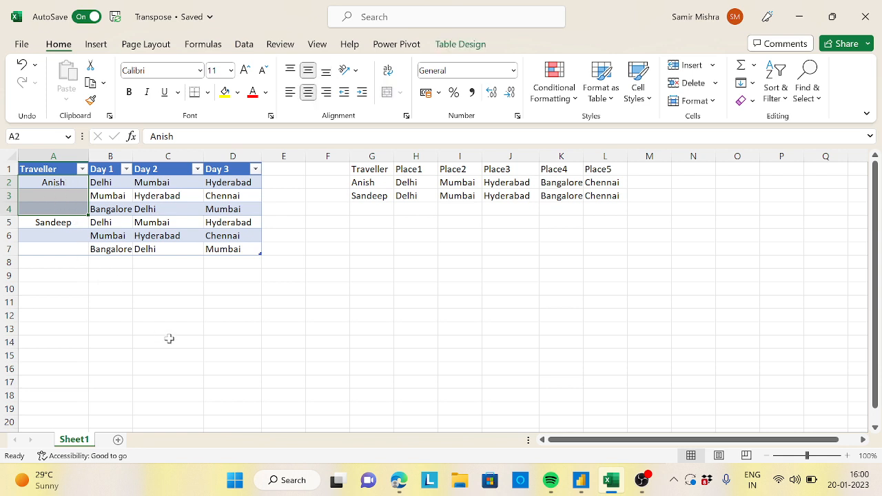
click(275, 301)
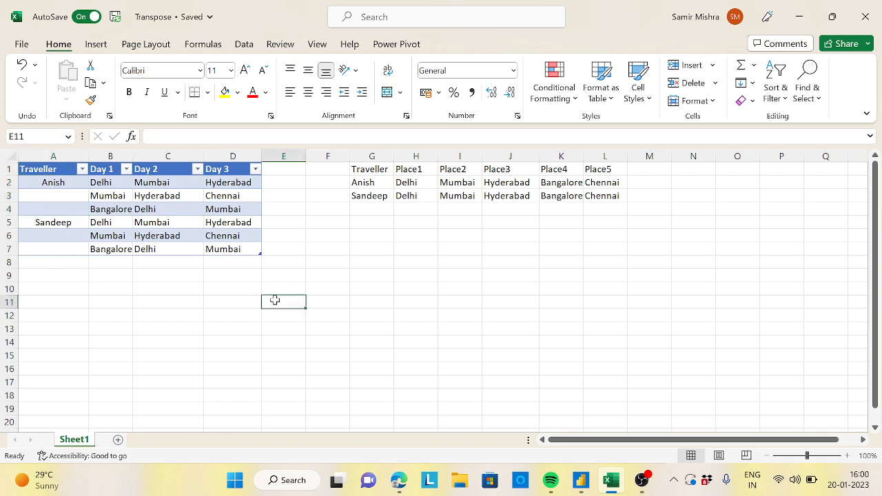
click(164, 199)
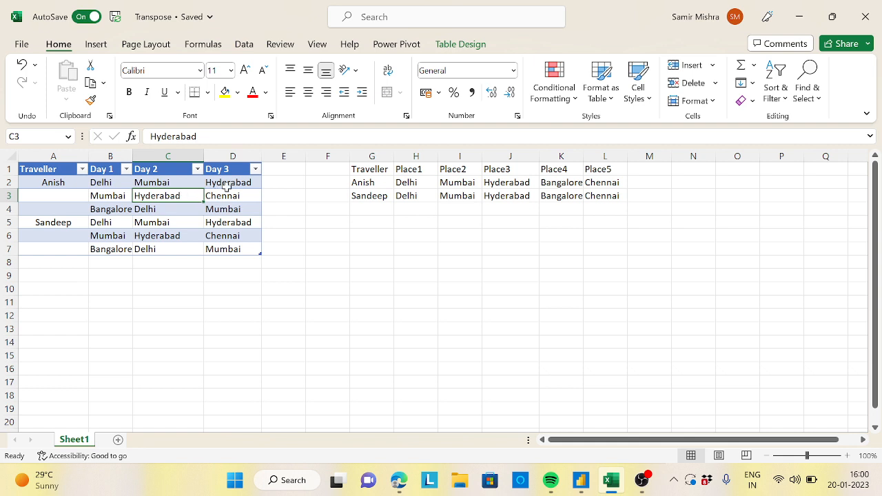
click(229, 182)
click(177, 198)
click(219, 182)
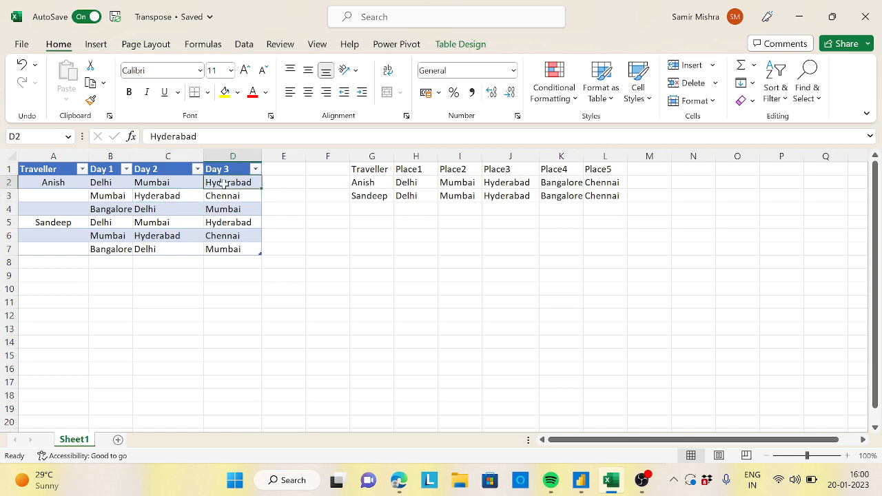
click(117, 209)
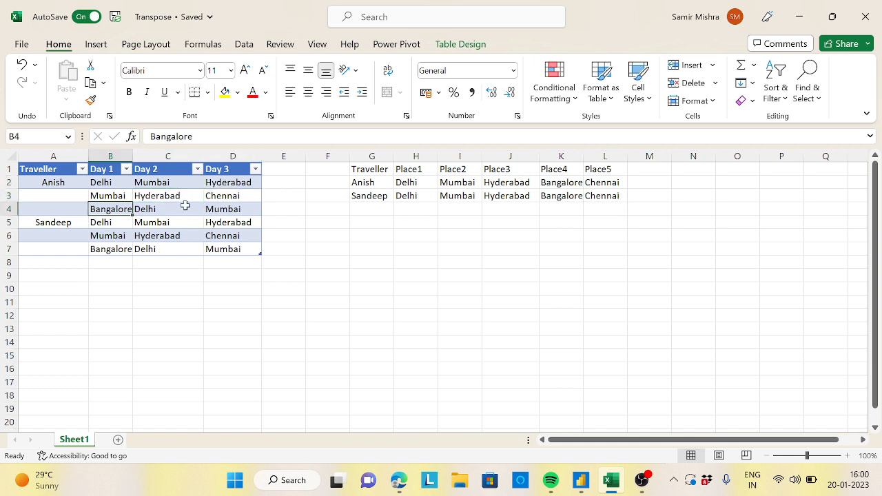
click(110, 196)
click(230, 211)
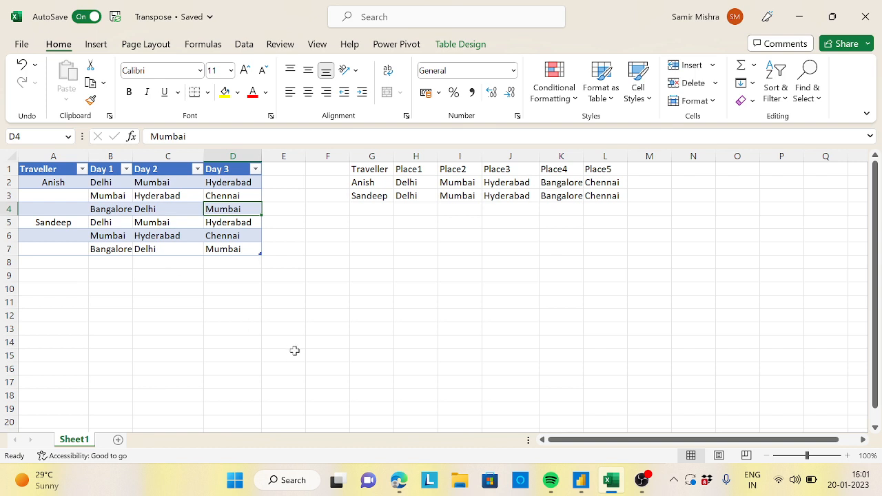
Close the Transpose workbook and switch to the Power Query Editor window holding the Traveller query.
click(867, 17)
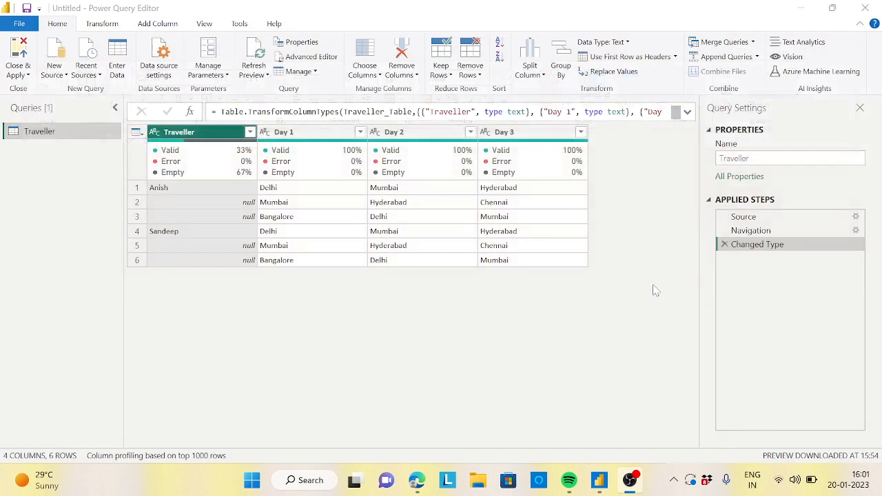
mouse_move(599, 484)
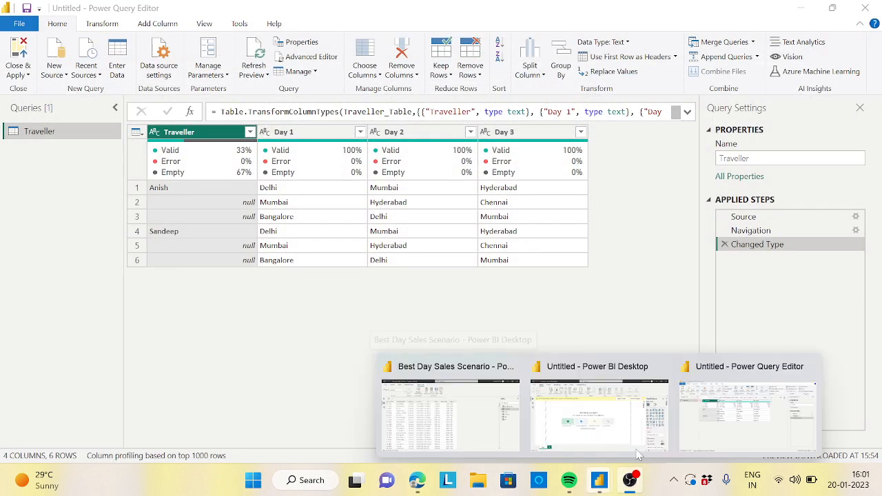
click(734, 425)
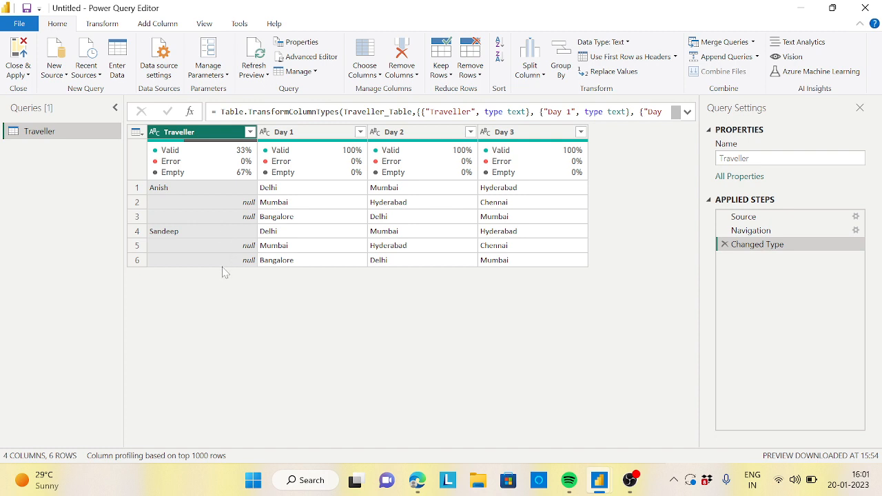
Fill down the empty values in the Traveller column and unpivot all the other columns.
right_click(224, 137)
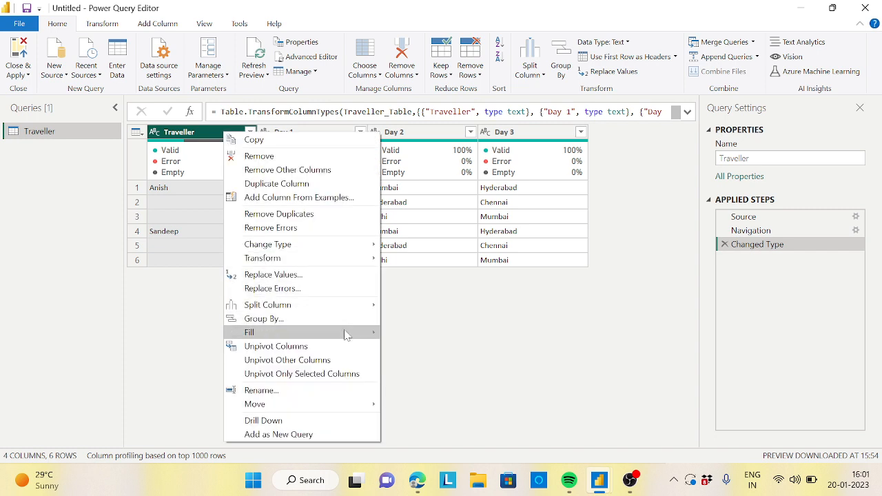
mouse_move(347, 332)
click(418, 339)
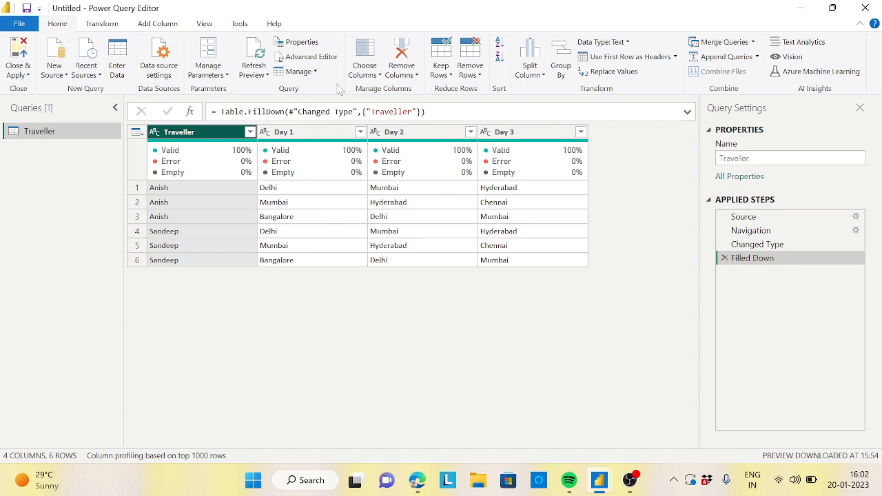
right_click(215, 138)
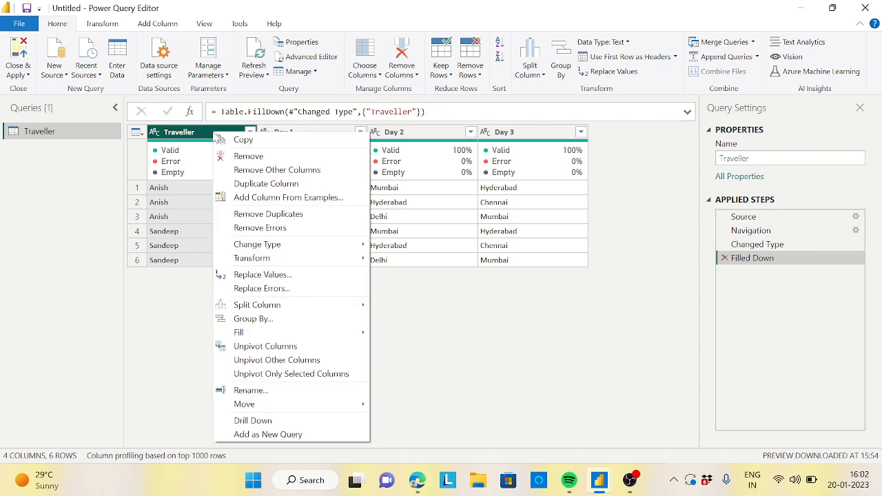
click(314, 364)
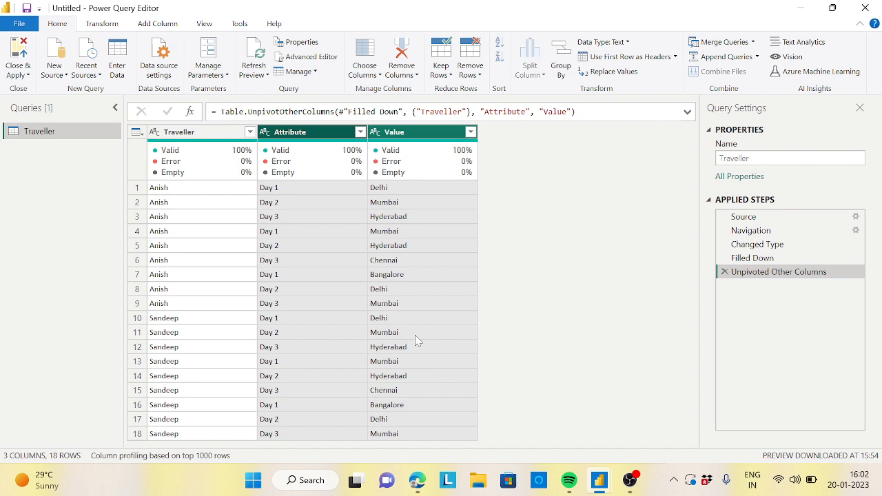
right_click(298, 136)
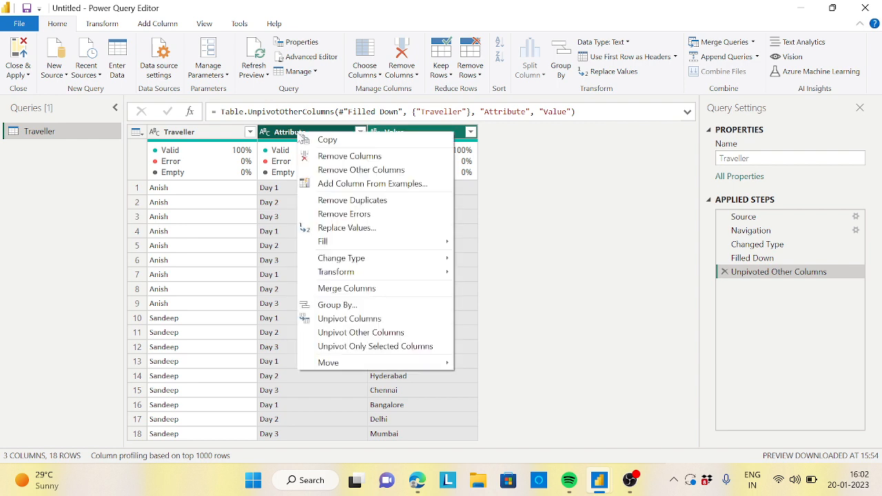
click(359, 156)
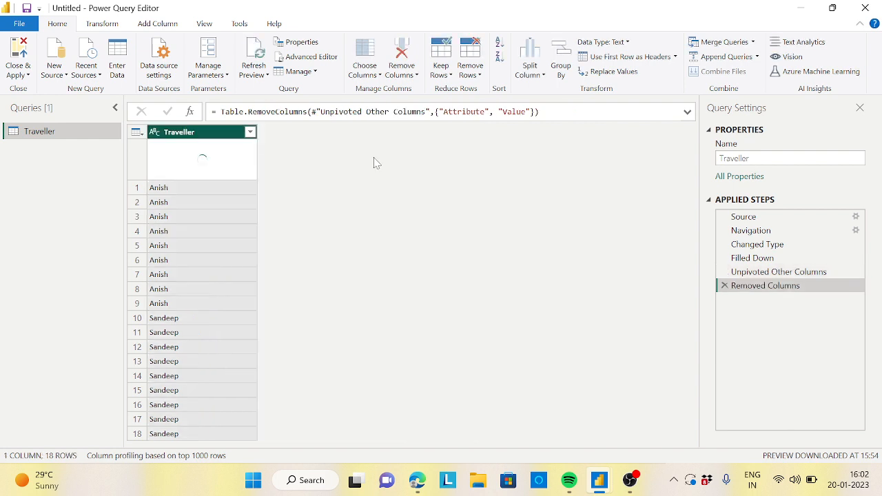
click(724, 285)
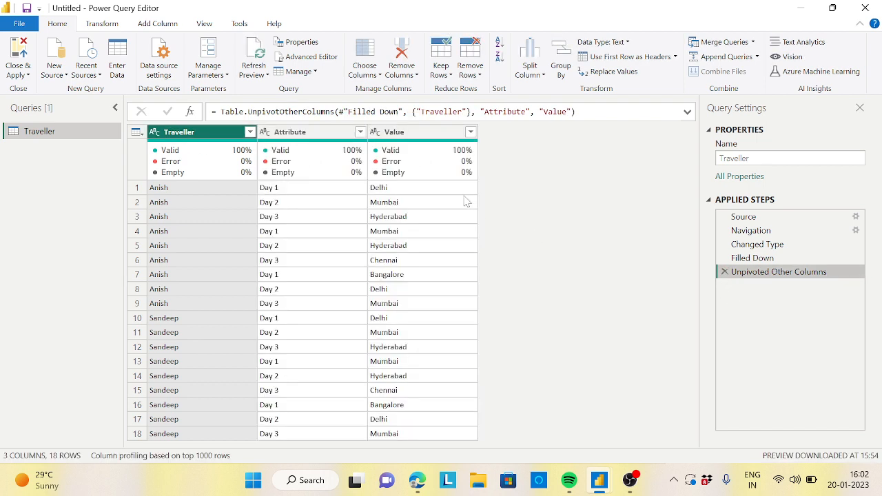
Remove only the Attribute column from the Traveller query.
click(297, 136)
right_click(298, 136)
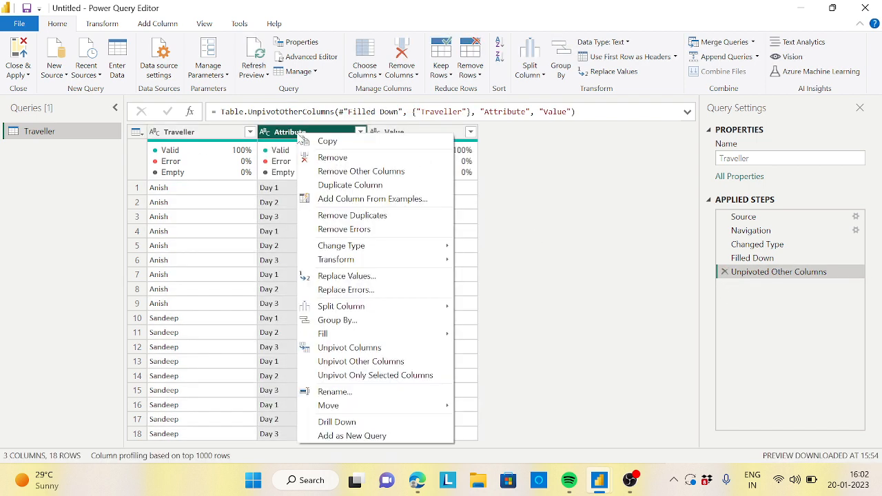
click(341, 159)
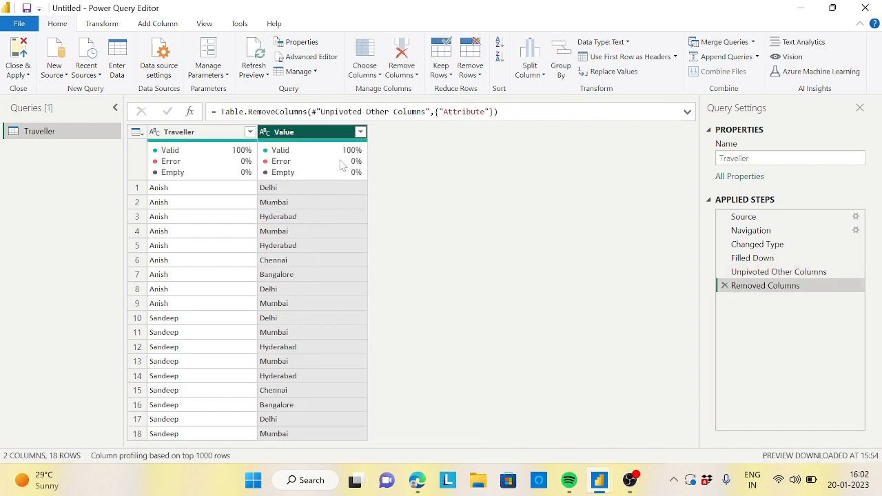
Rename the Value column to Places.
double_click(289, 135)
text(Plc)
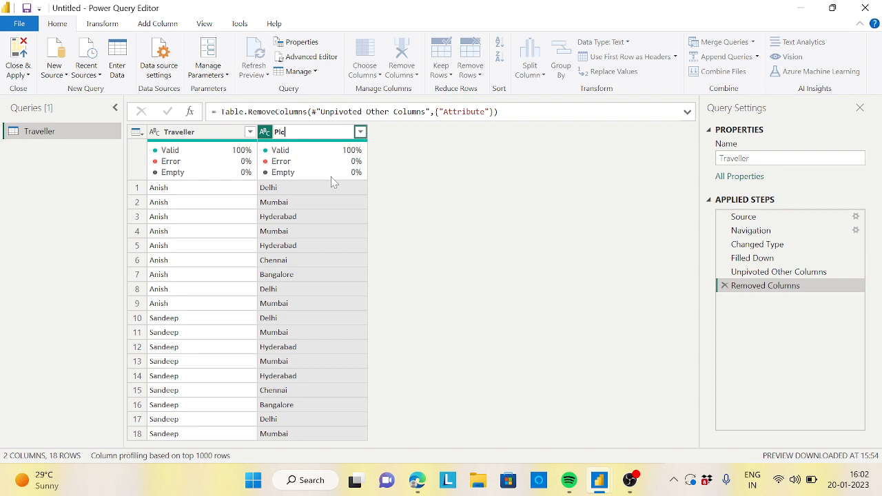
key(BackSpace)
text(aces)
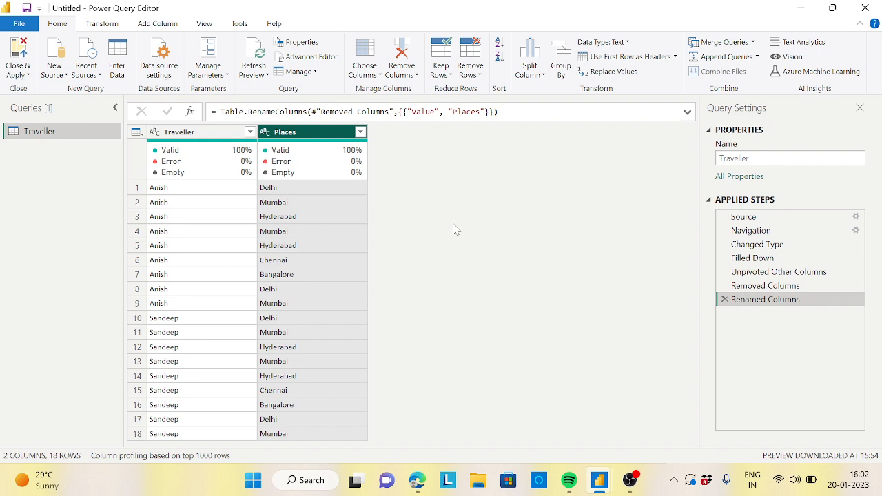
Inspect the Traveller and Places rows for repeated pairs, such as the first traveller's Hyderabad entries.
click(174, 219)
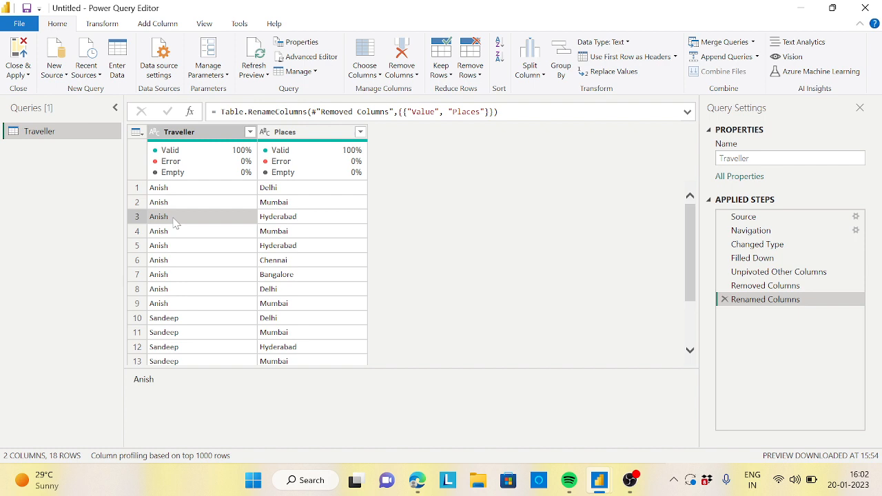
click(292, 222)
click(202, 251)
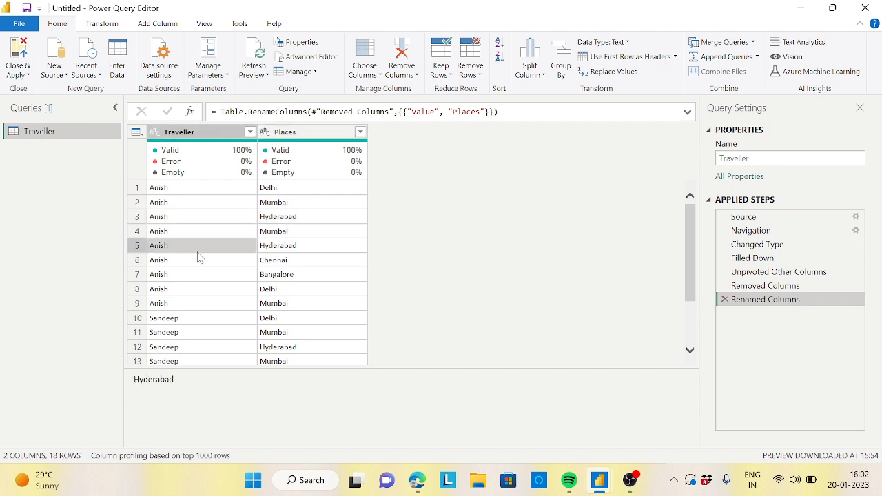
click(315, 249)
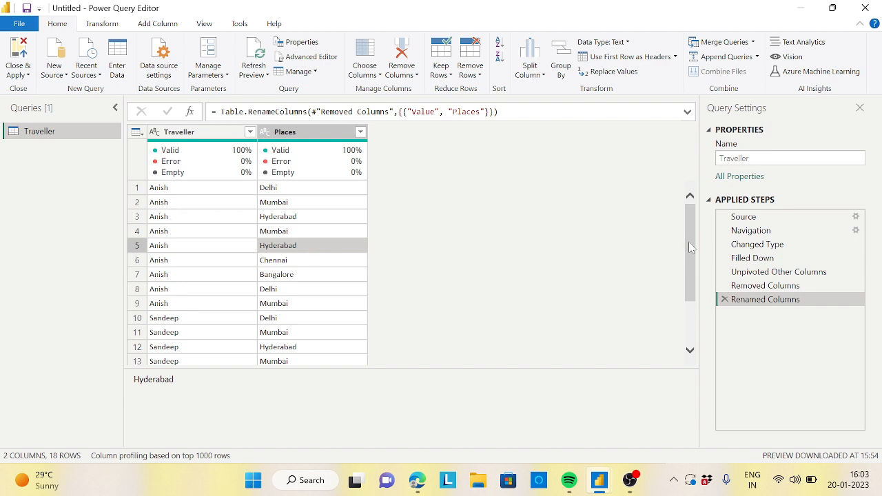
mouse_move(690, 247)
mouse_down()
mouse_move(690, 303)
mouse_move(690, 252)
mouse_up()
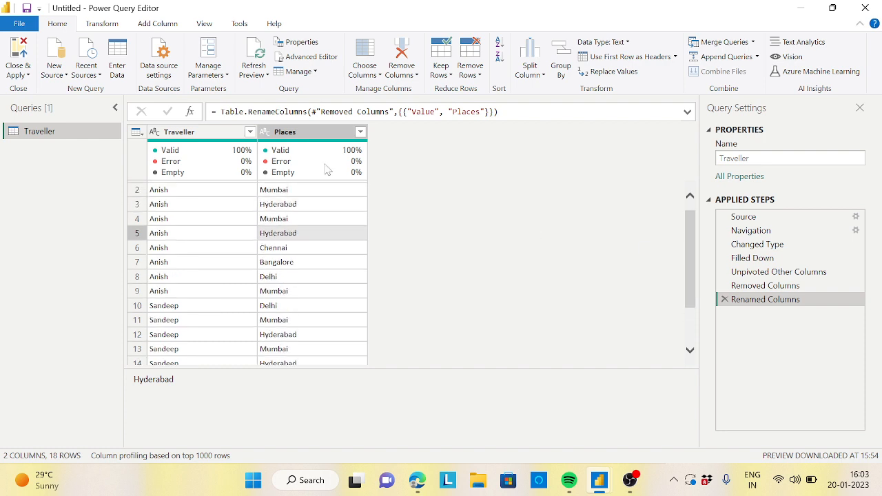
Group the rows by Traveller and Places using the Count Rows operation, and remove the resulting Count column.
click(214, 141)
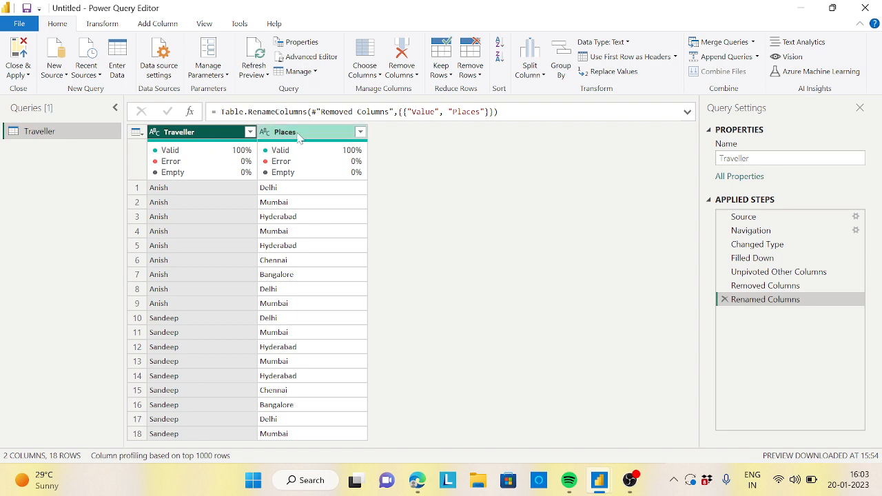
ctrl+click(301, 137)
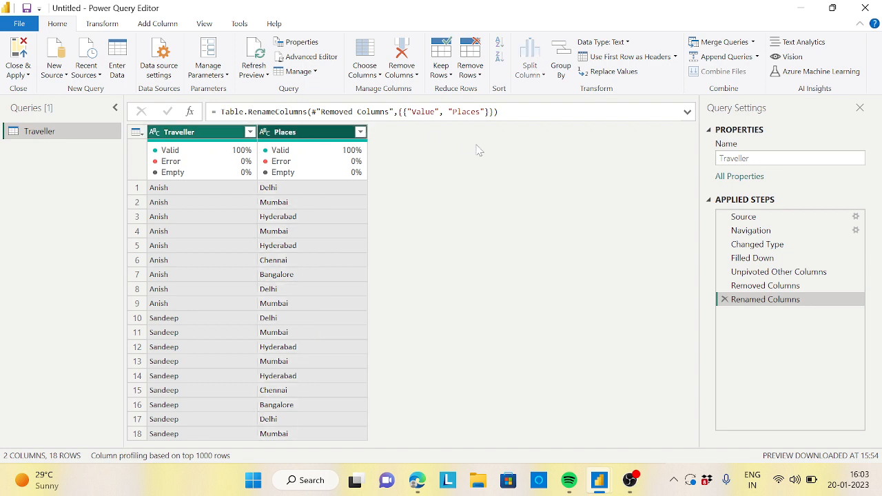
click(102, 23)
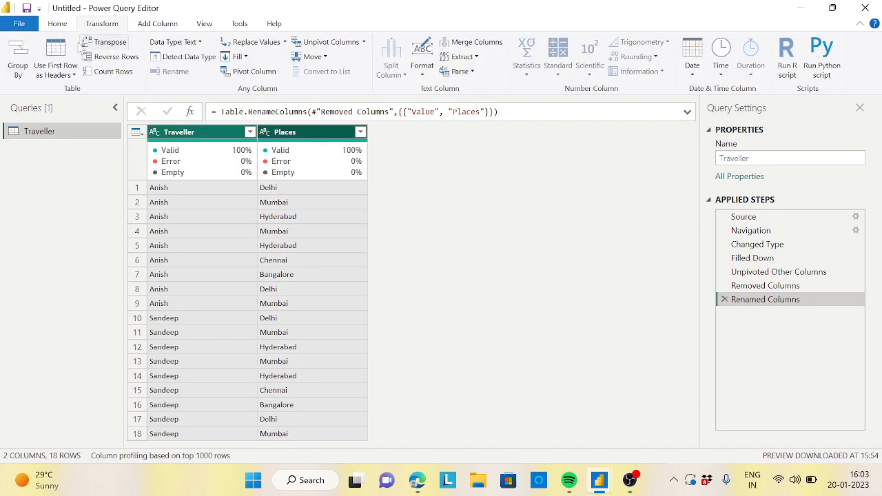
click(20, 63)
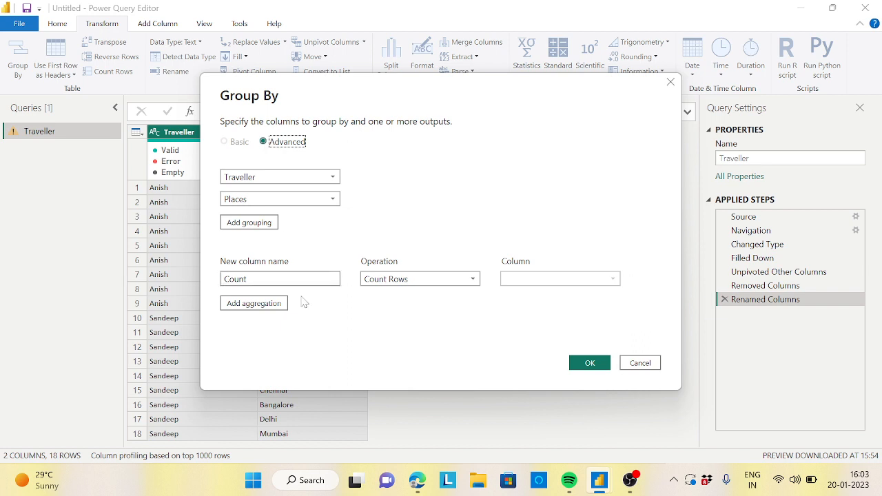
click(593, 369)
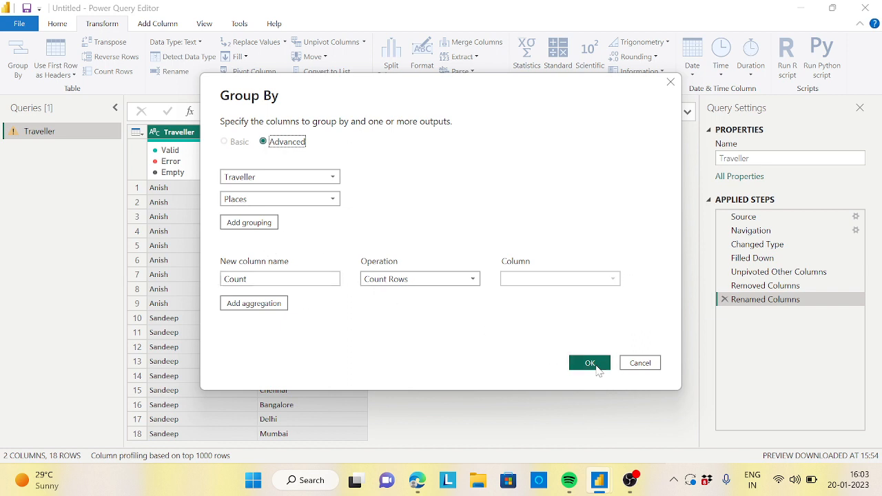
click(591, 365)
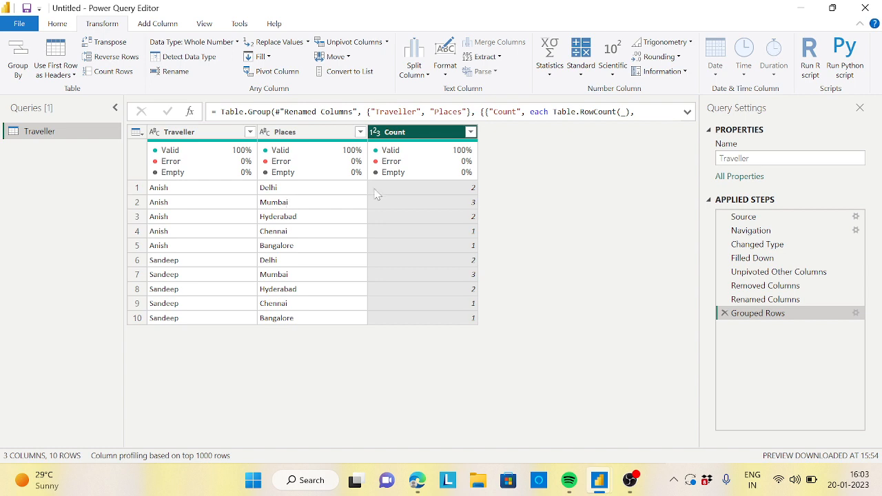
right_click(438, 138)
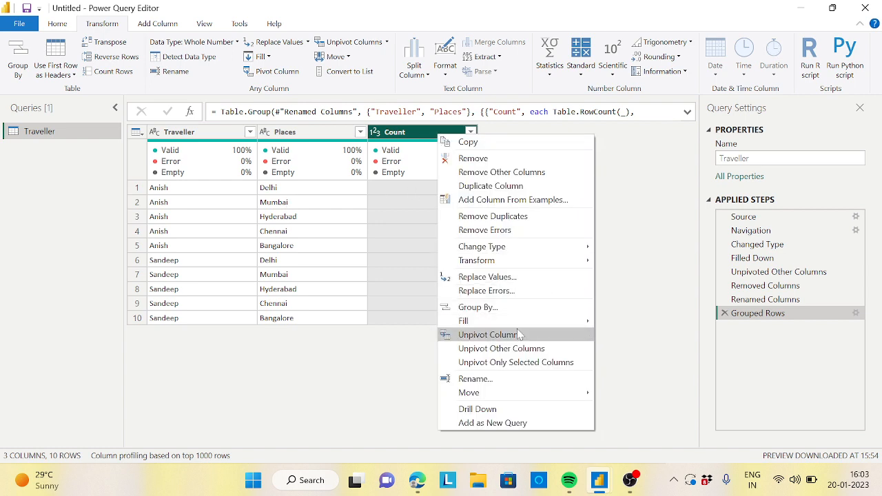
click(474, 158)
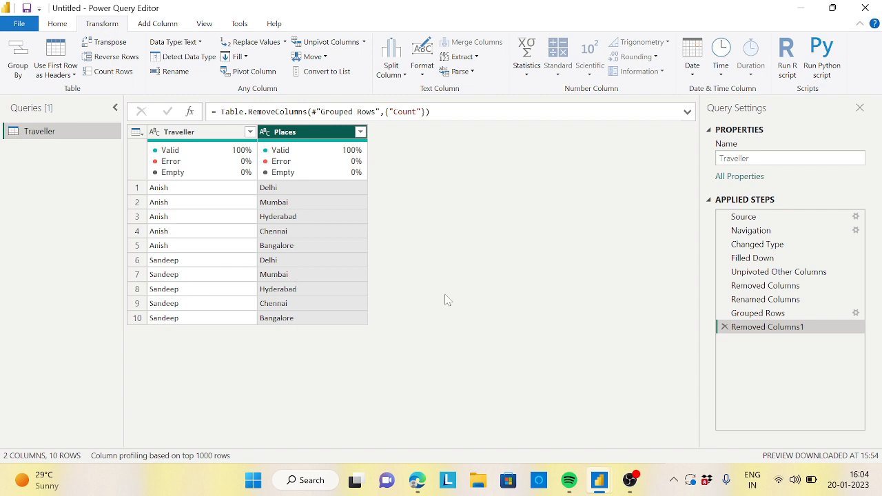
Group the rows by Traveller with the All Rows operation into a column named All, and preview each traveller's nested table.
click(213, 140)
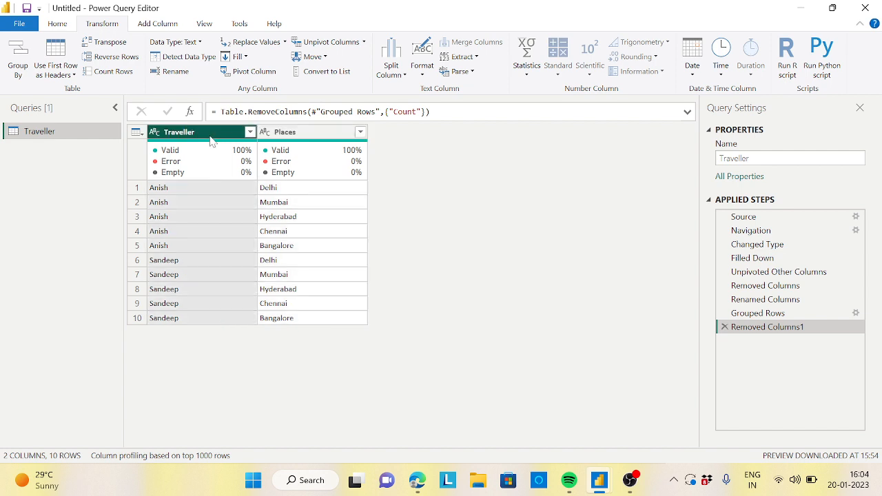
click(19, 59)
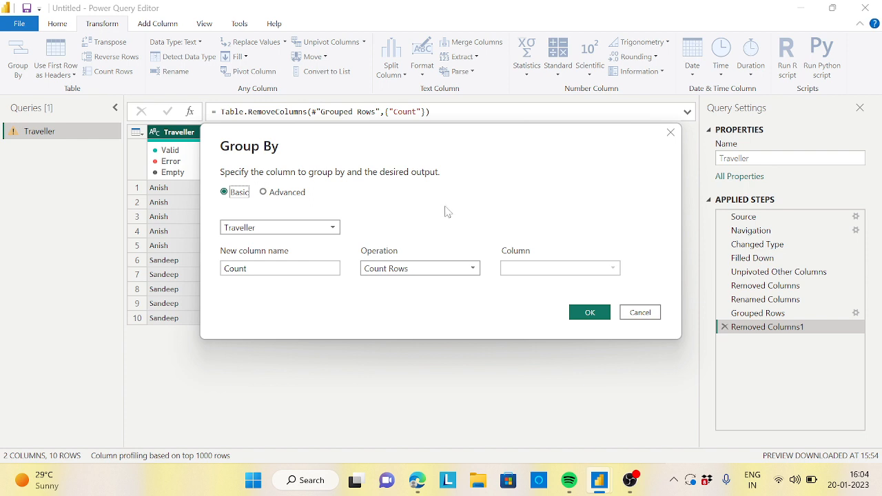
click(475, 270)
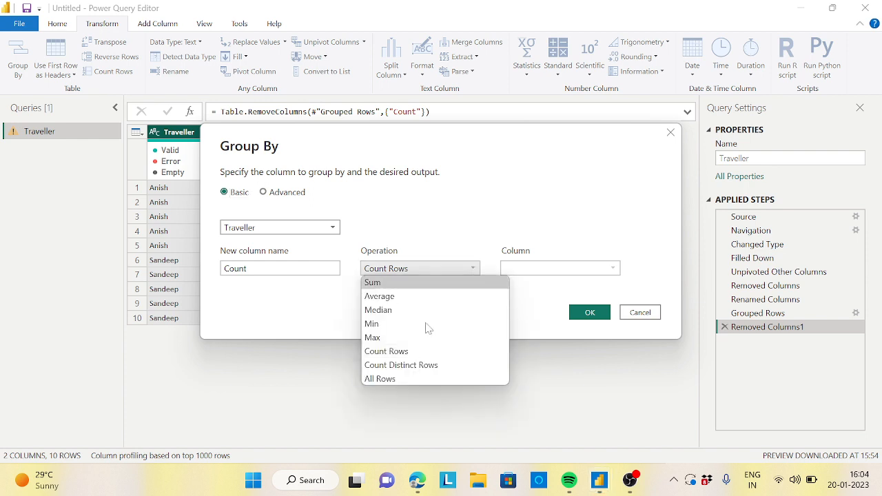
click(378, 379)
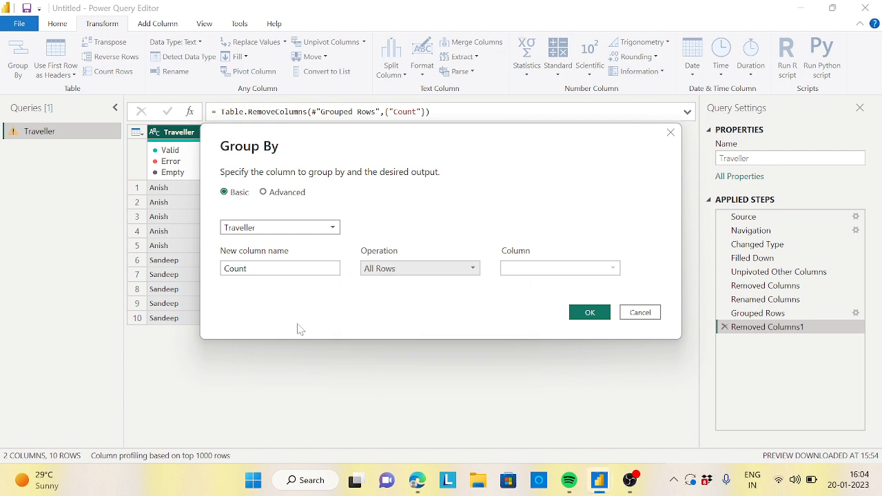
drag(422, 154, 555, 144)
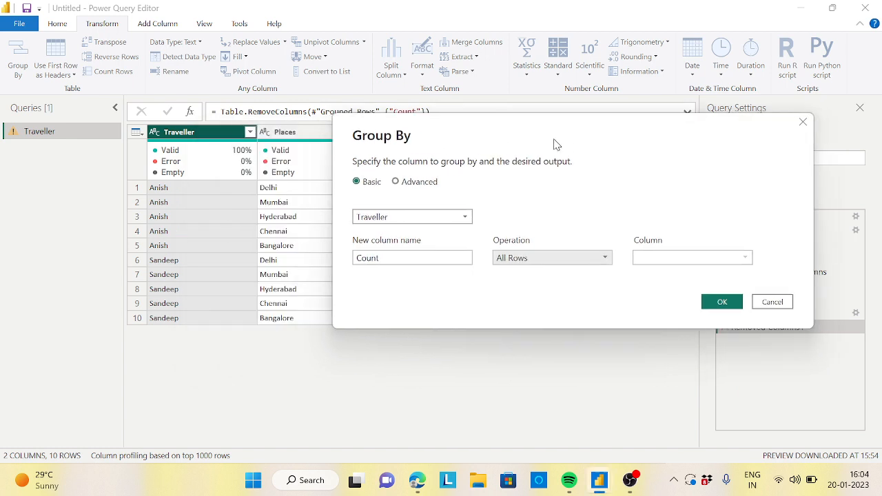
click(380, 258)
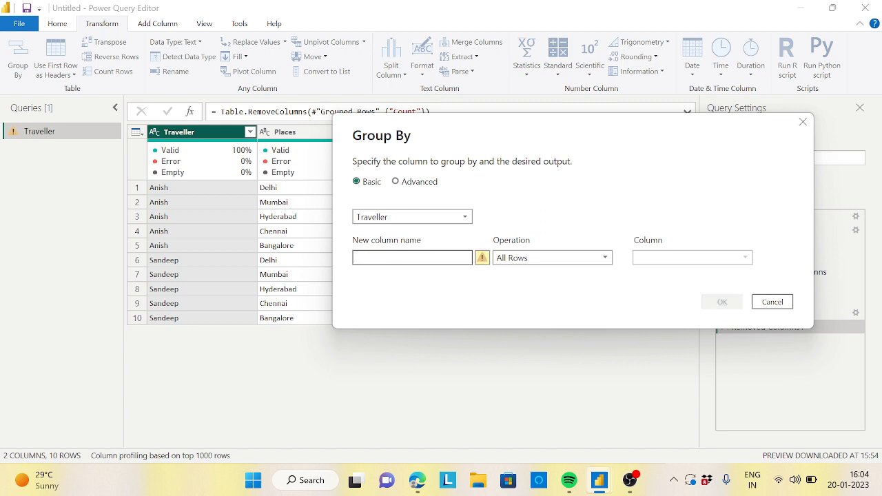
text(All)
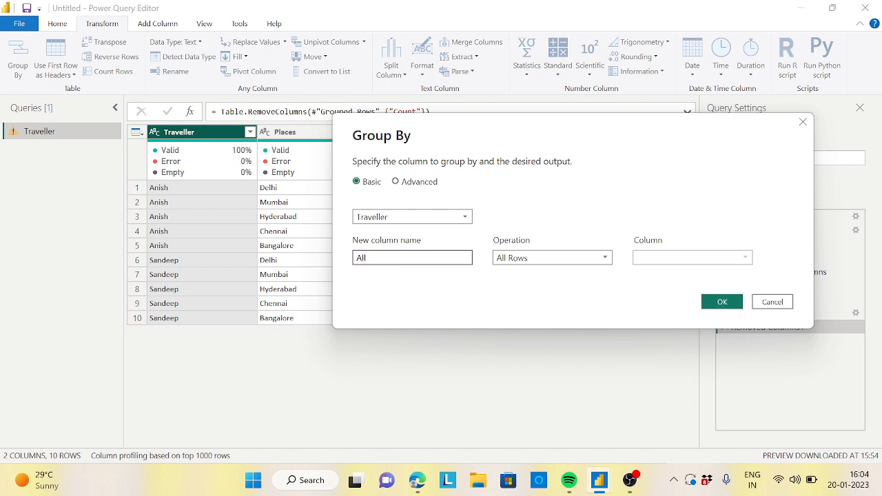
click(720, 302)
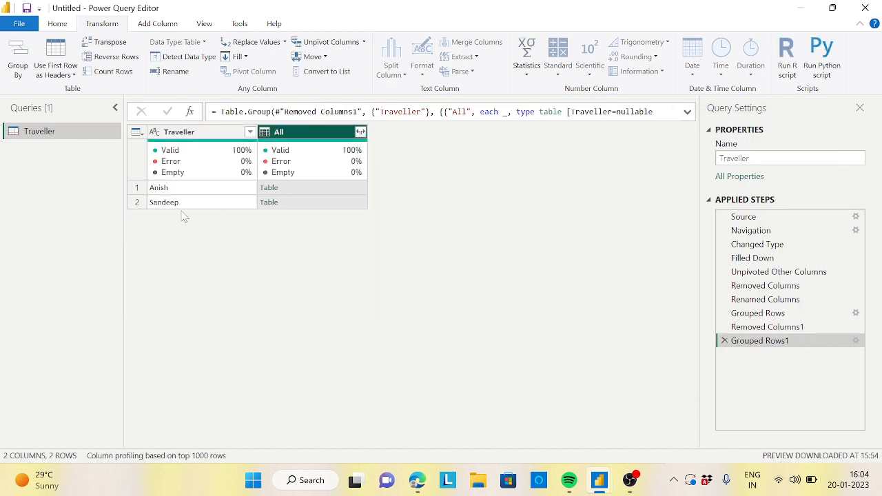
click(362, 194)
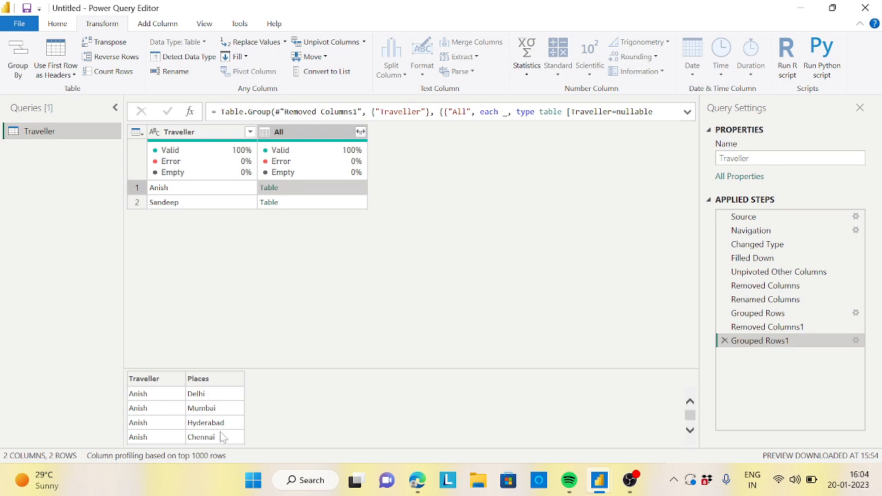
click(360, 203)
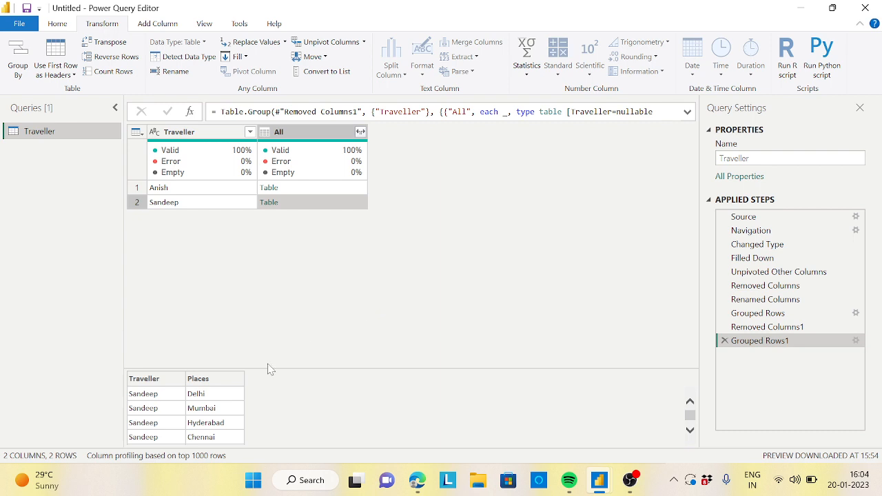
mouse_move(346, 179)
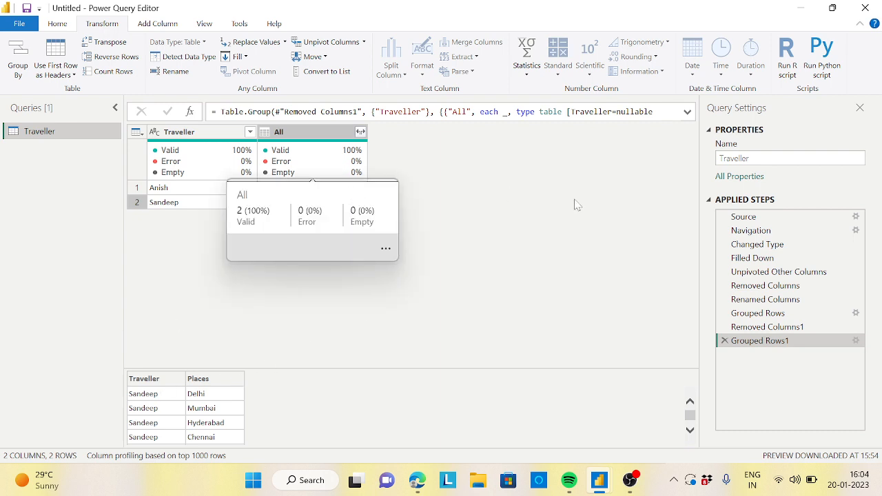
click(358, 192)
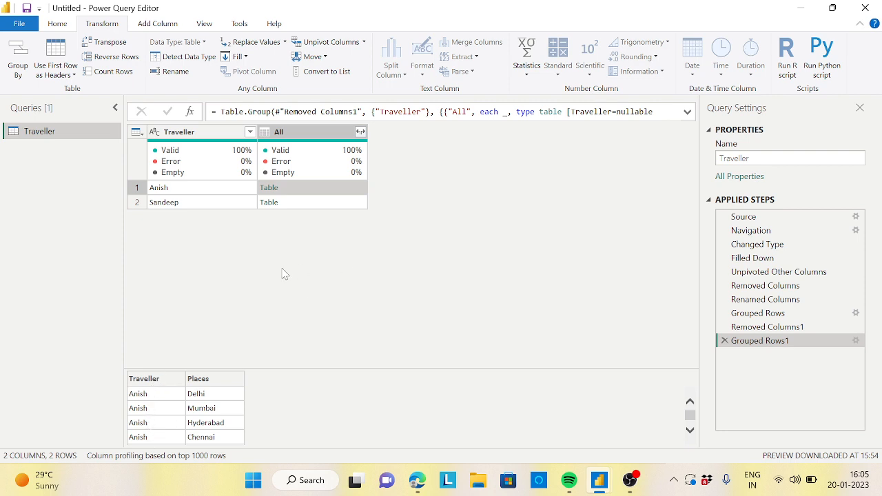
Add a custom column with the formula Table.SelectColumns([All],"Places") and preview its nested table in the first row.
click(158, 24)
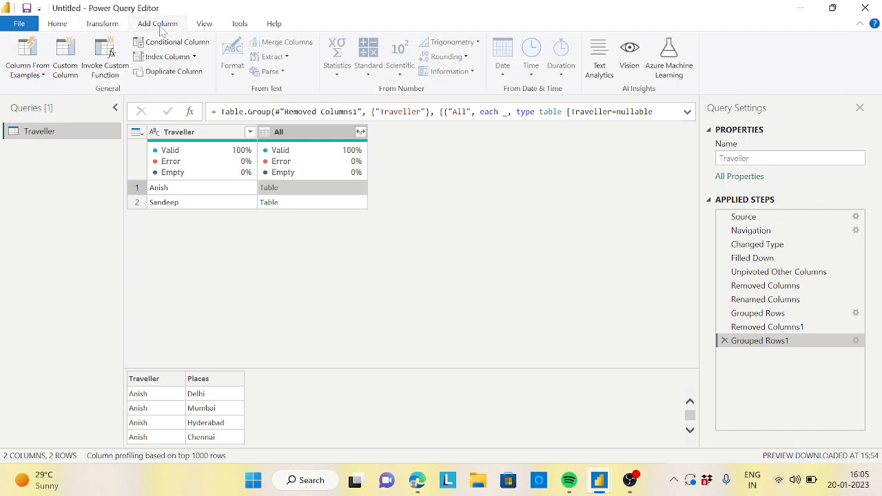
click(65, 55)
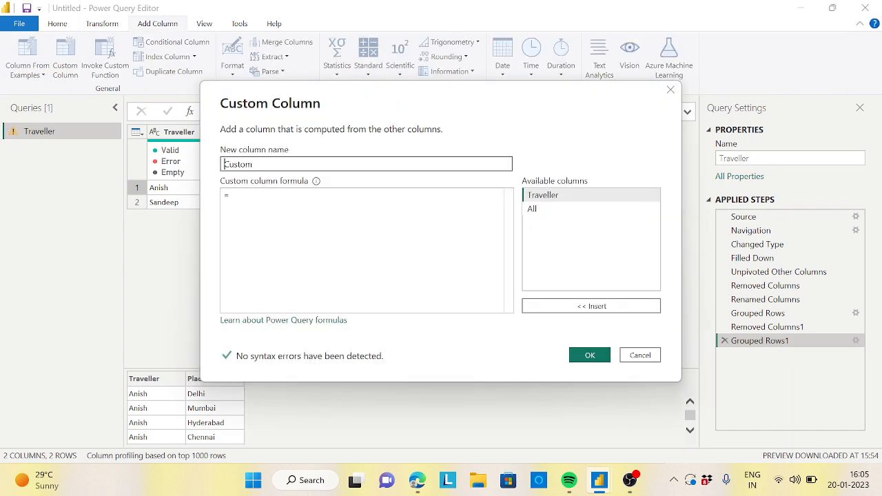
drag(448, 97, 629, 108)
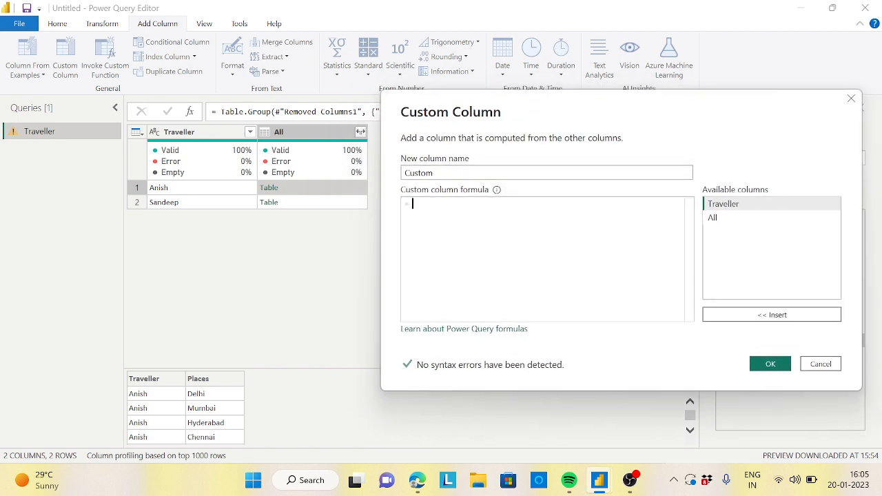
click(416, 203)
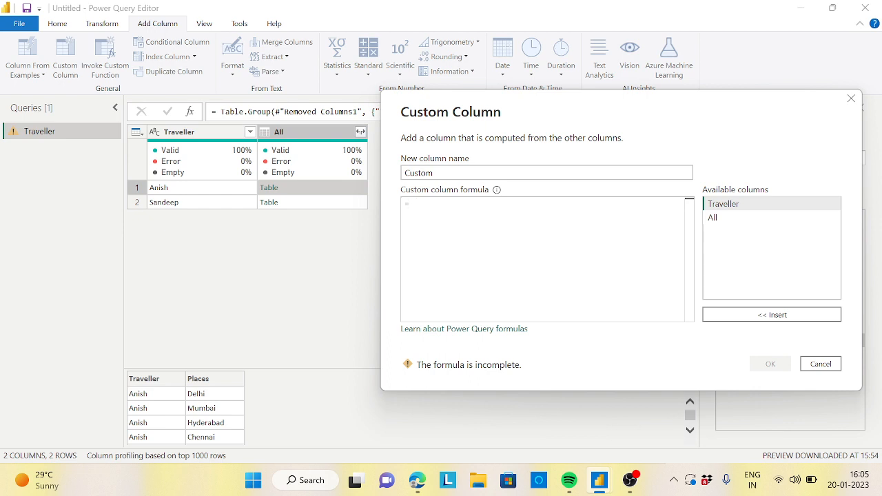
text(Table.Se)
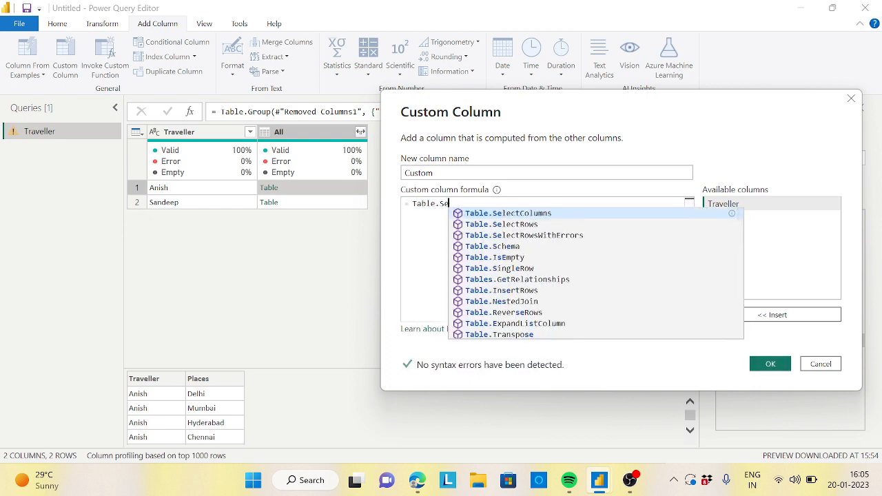
click(452, 211)
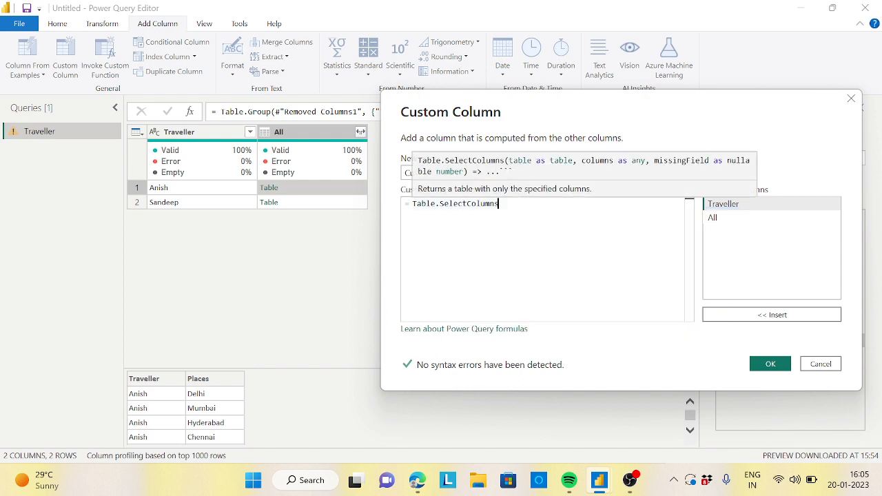
text(()
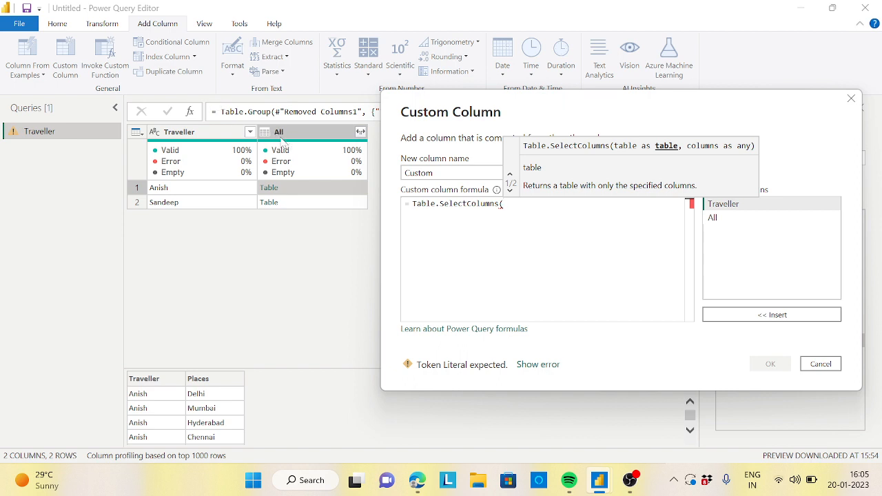
click(714, 219)
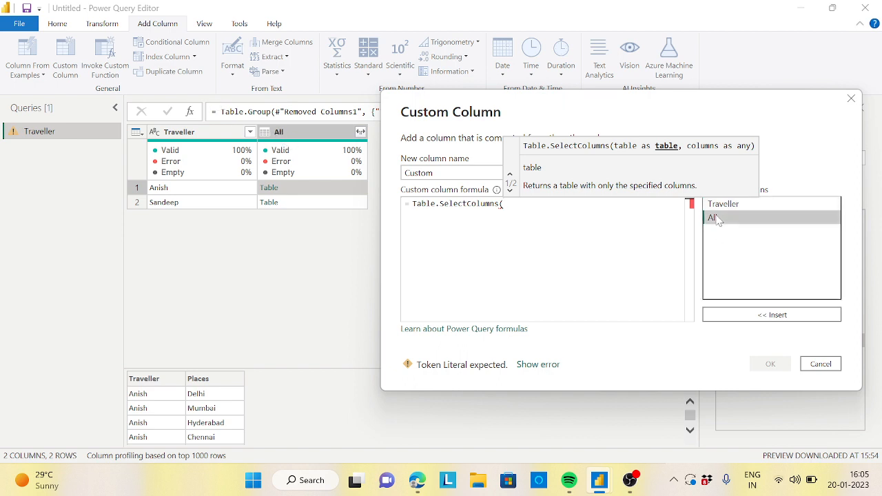
double_click(714, 219)
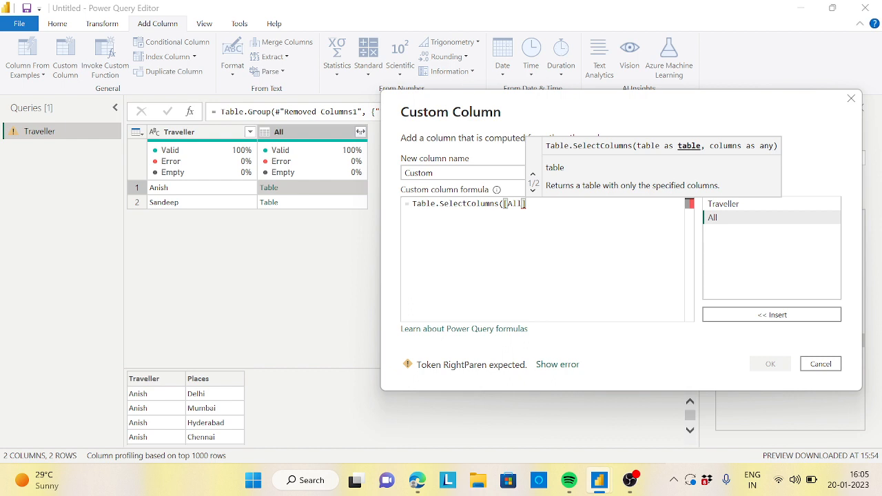
key(BackSpace)
text(,)
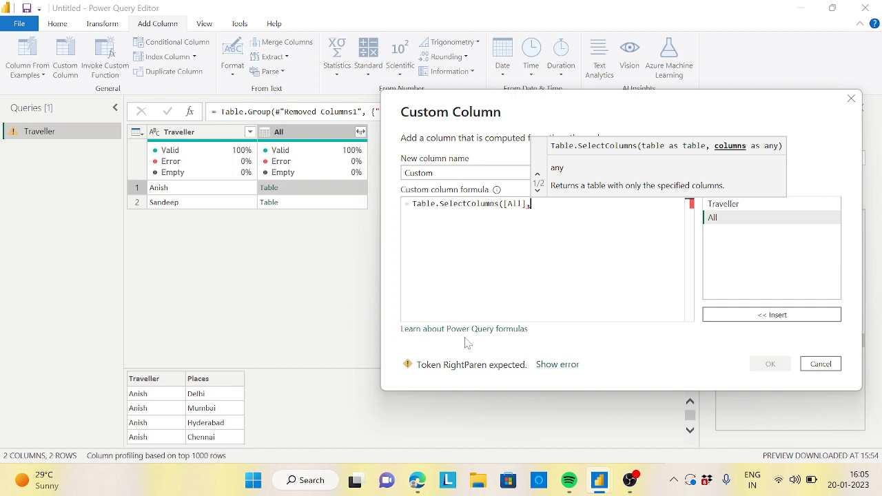
text("Places)
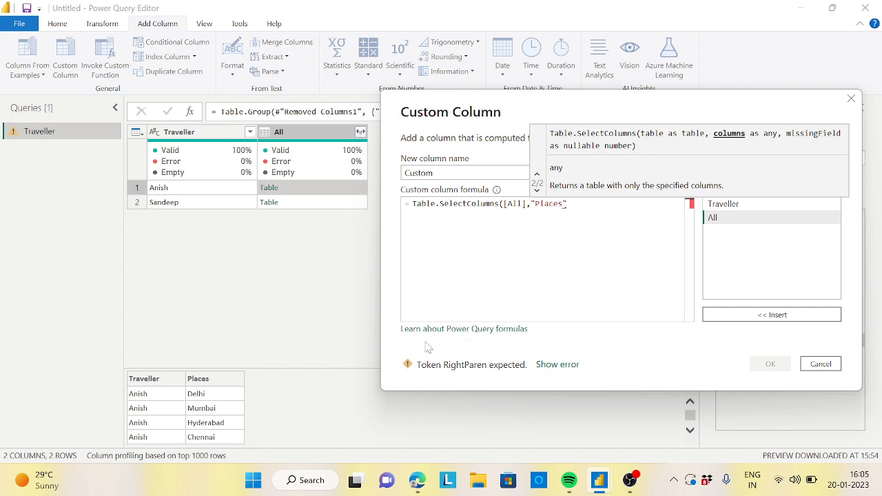
click(567, 204)
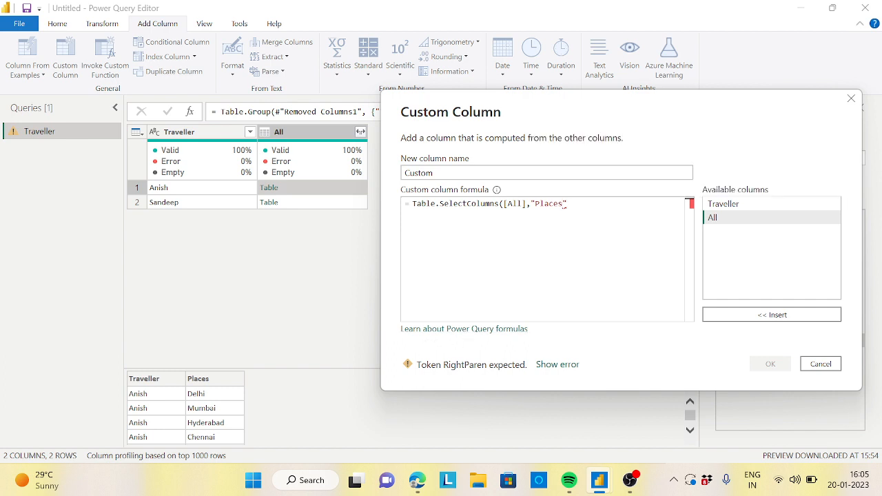
text())
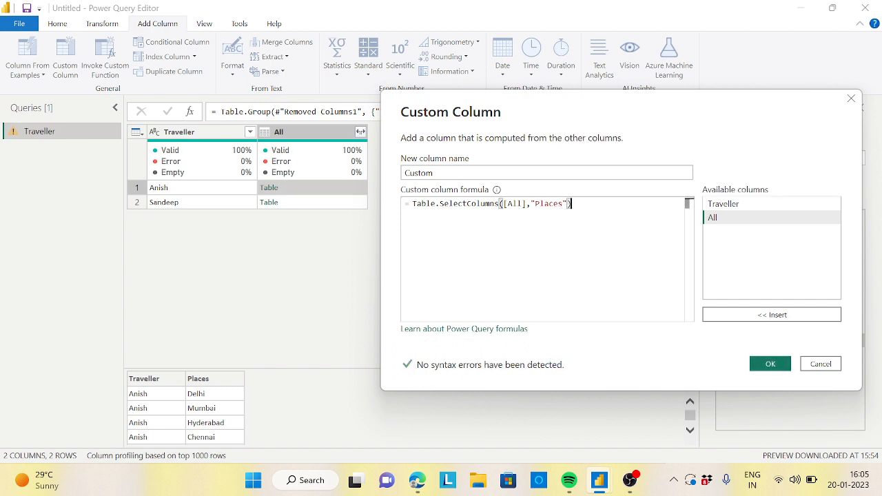
click(770, 364)
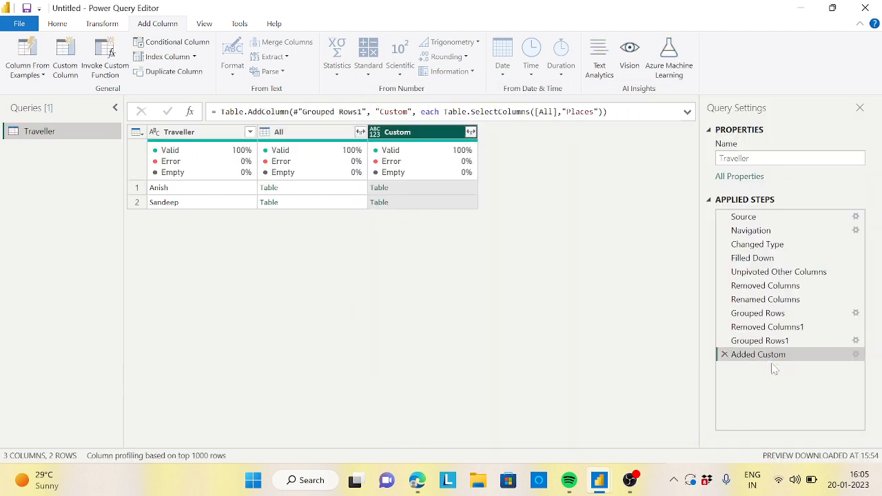
click(469, 193)
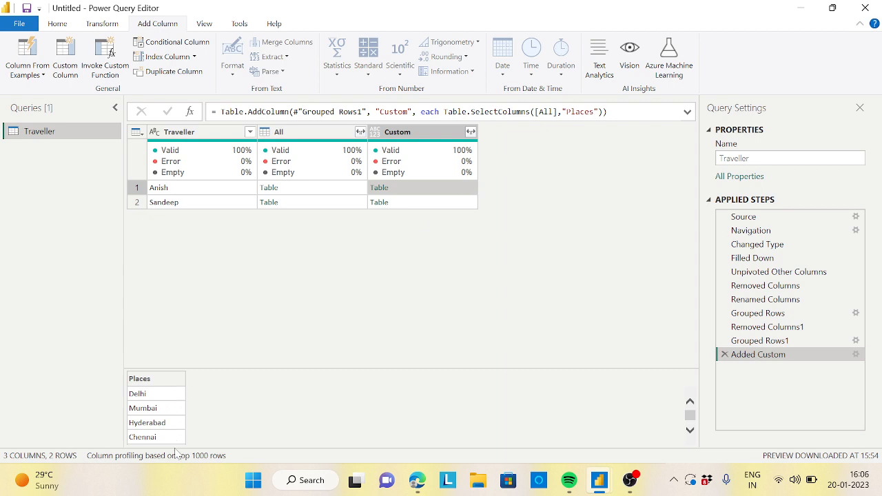
Compare the first row's nested tables in the All and Custom columns, and remove the All column.
click(338, 194)
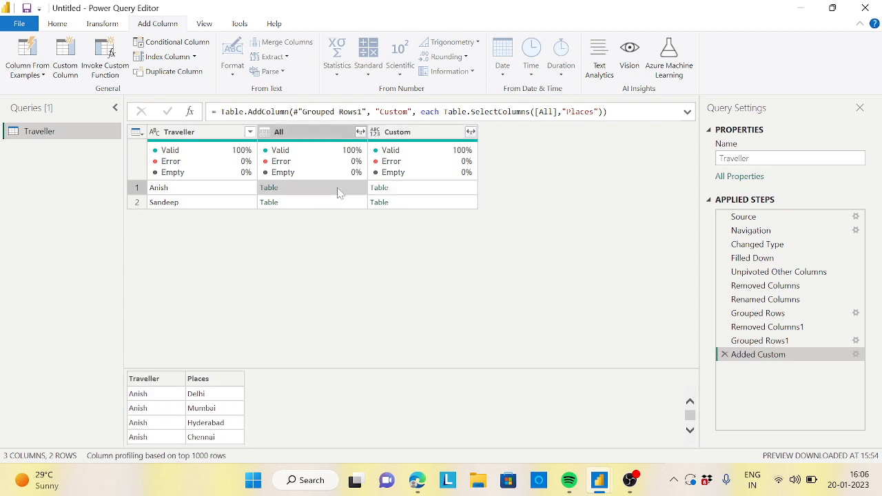
click(467, 194)
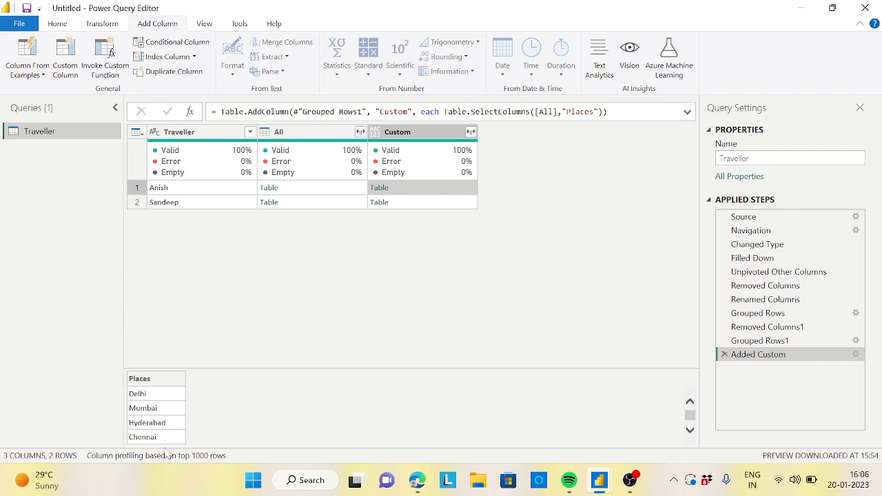
click(317, 135)
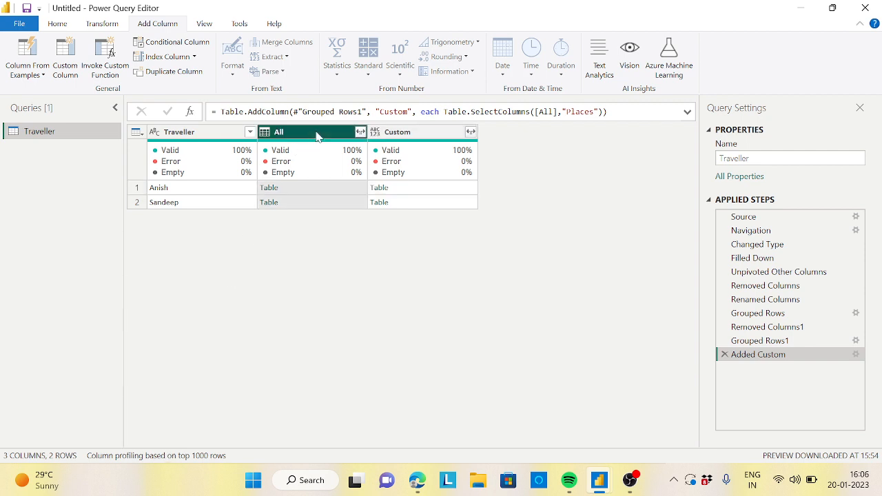
right_click(317, 136)
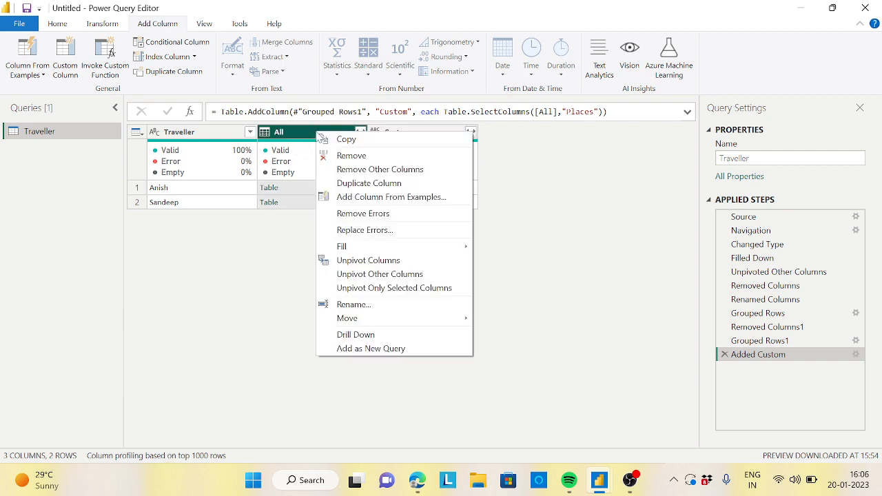
click(348, 156)
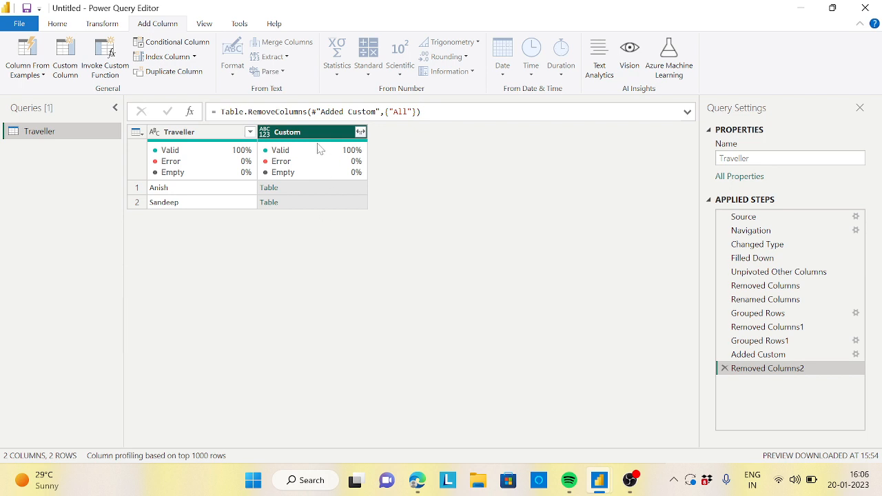
Preview both travellers' nested tables in the Custom column and open a new custom column definition beside the preview.
click(355, 189)
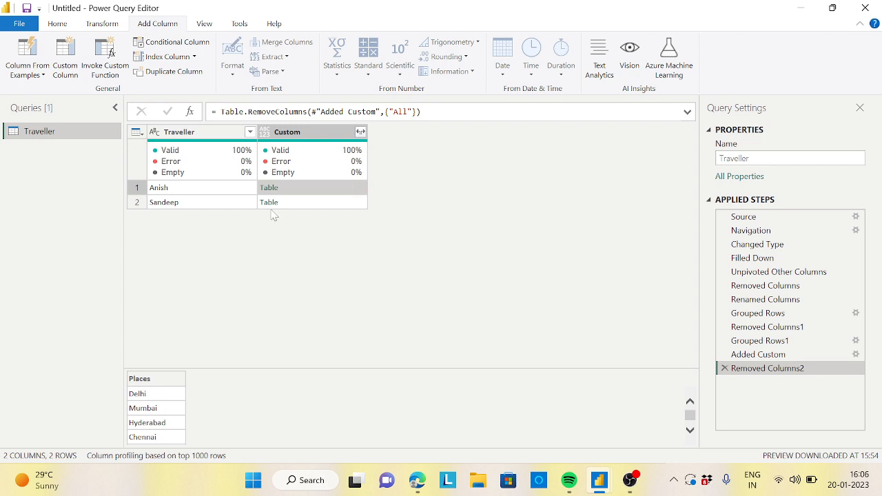
click(346, 206)
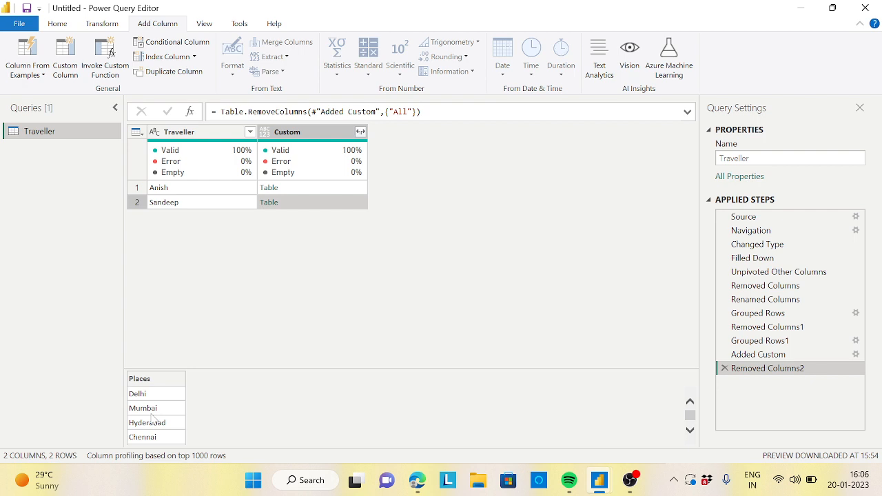
click(65, 62)
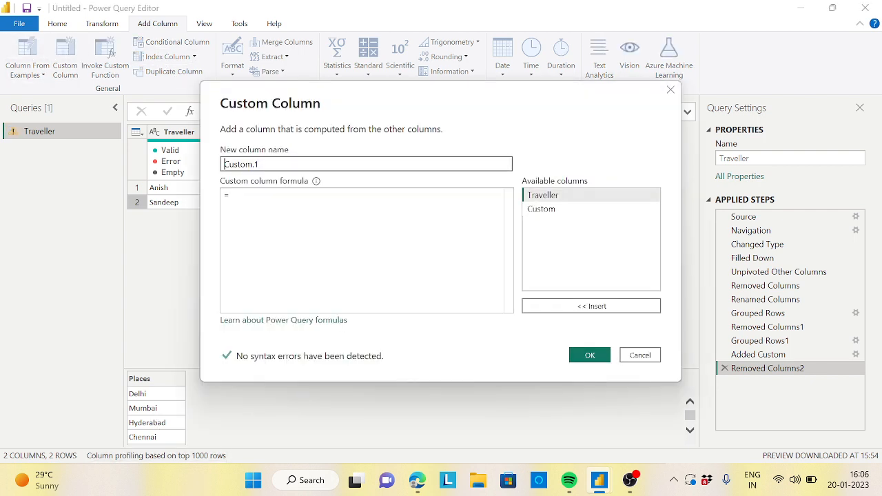
drag(444, 97, 585, 122)
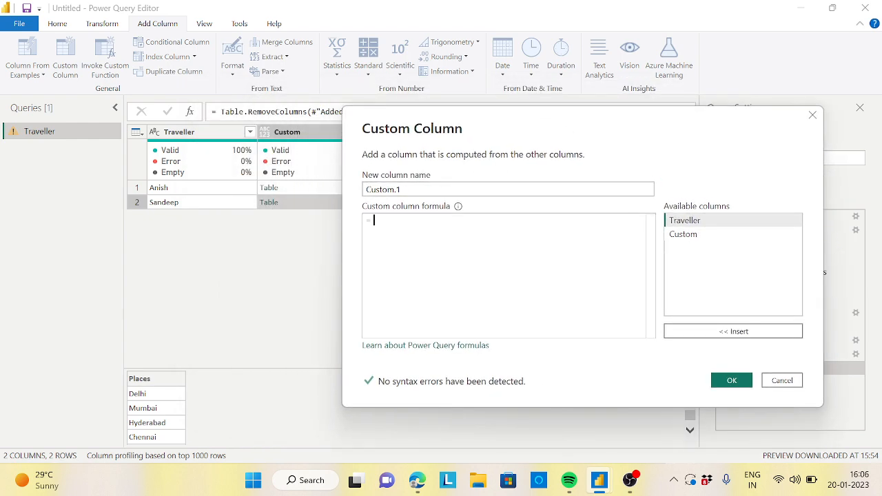
text(Table)
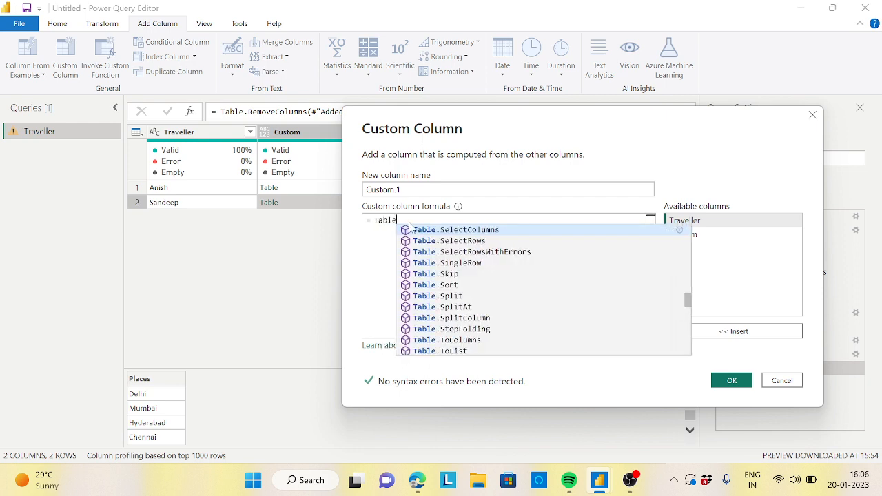
text(.T)
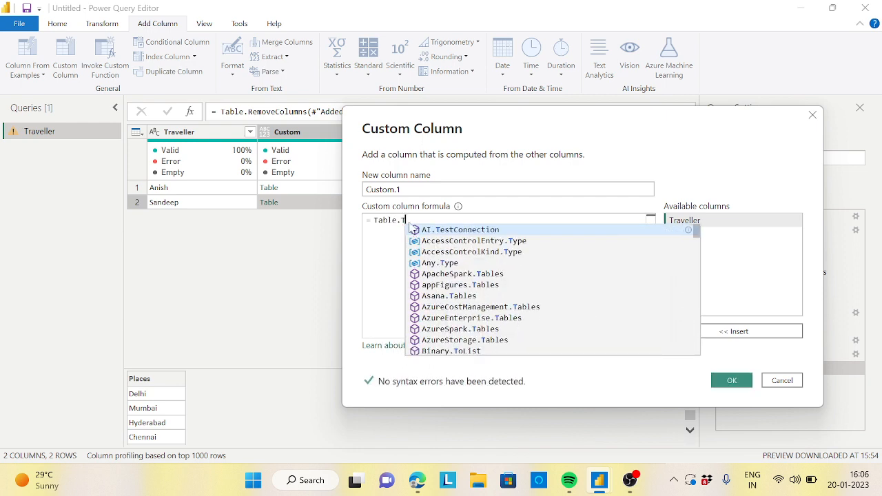
text(ranspos)
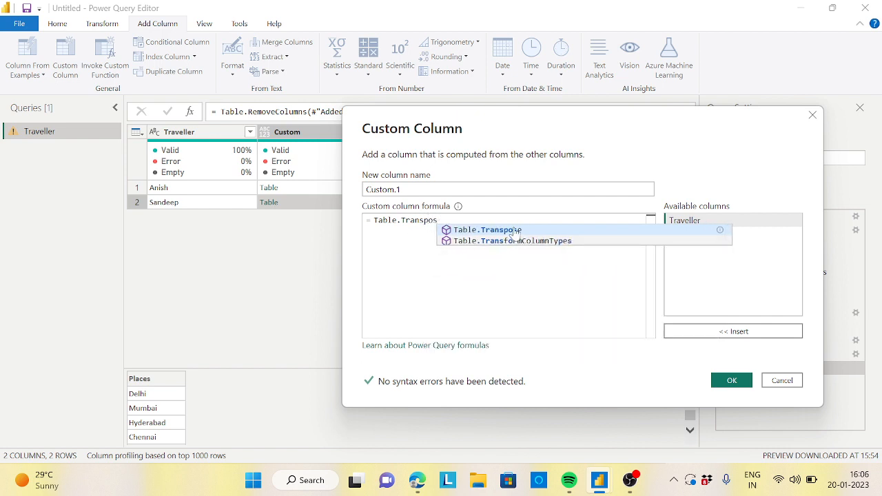
click(487, 230)
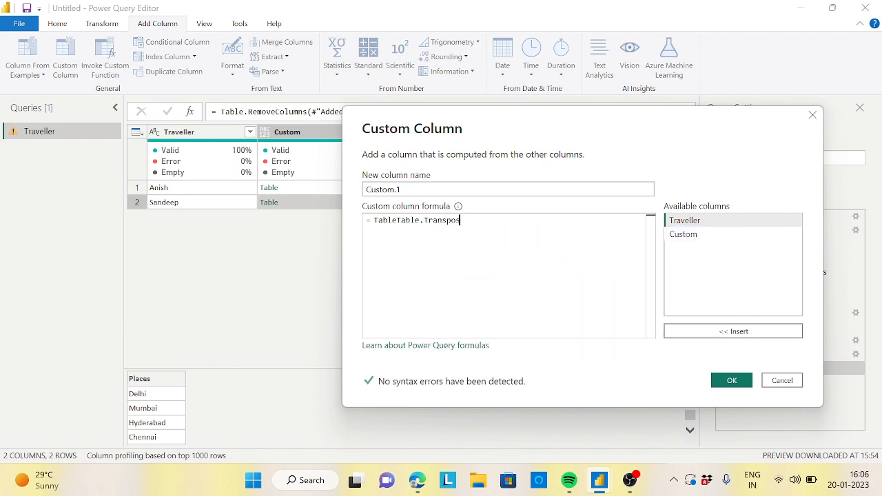
key(BackSpace)
key(BackSpace)
key(BackSpace)
key(BackSpace)
key(BackSpace)
key(BackSpace)
key(BackSpace)
key(BackSpace)
key(BackSpace)
key(BackSpace)
key(BackSpace)
key(BackSpace)
key(BackSpace)
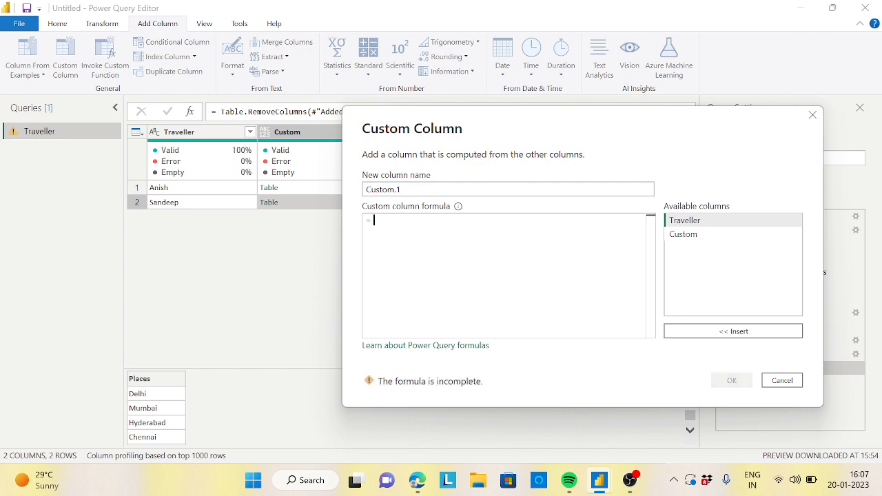
Add the custom column with the formula Table.Transpose([Custom]) and preview its nested table for both travellers.
text(Tabl)
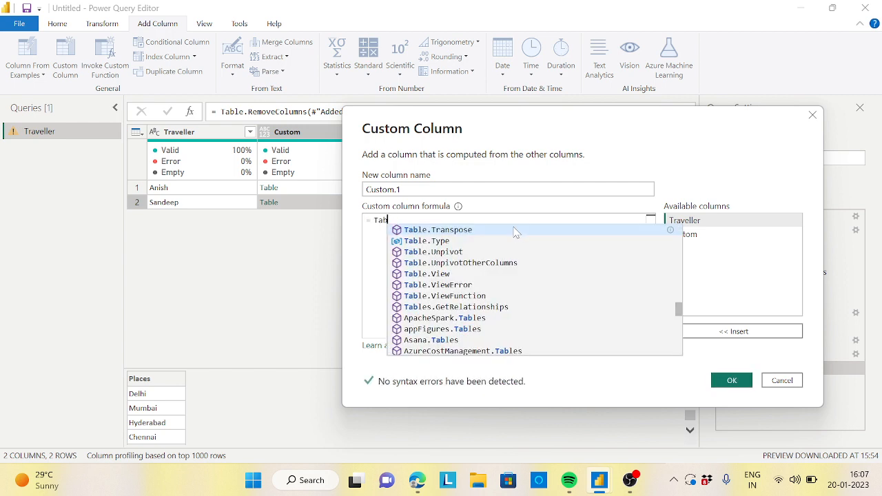
text(e)
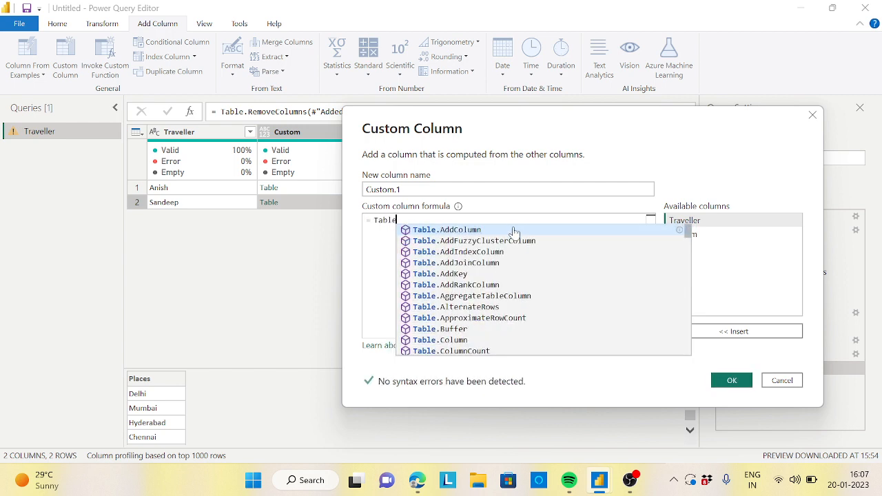
text(.Tra)
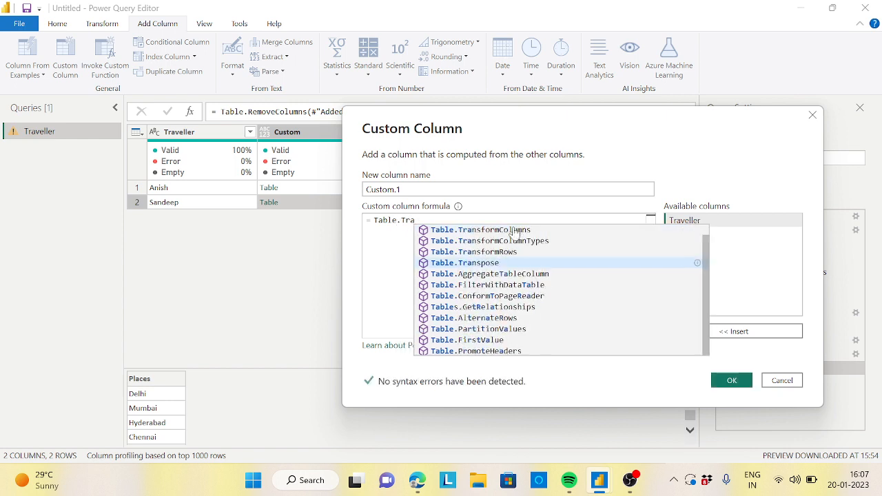
click(497, 264)
text(()
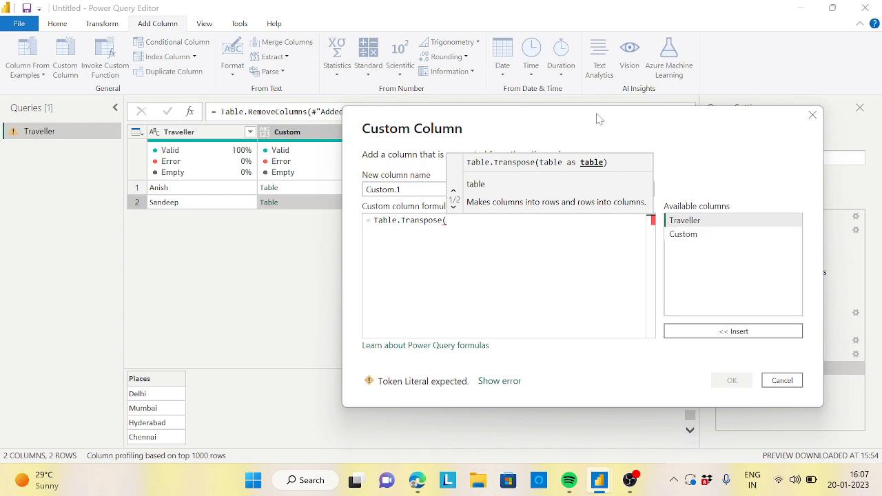
drag(597, 118, 645, 144)
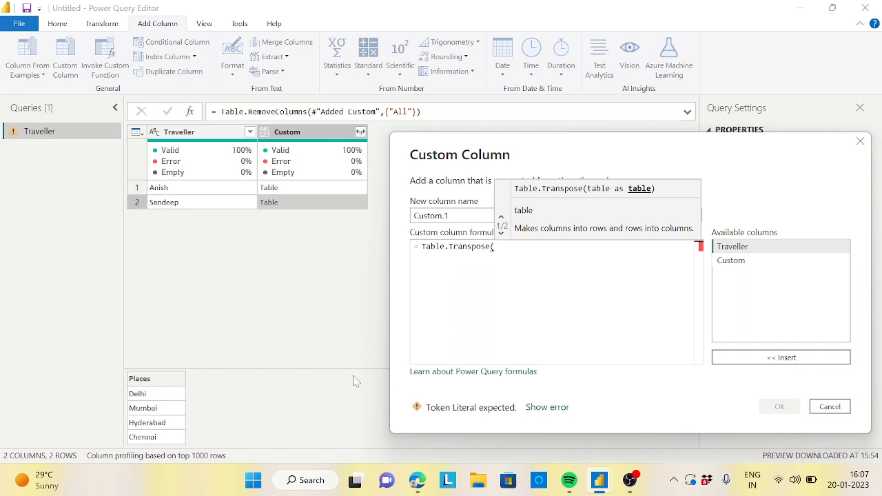
click(731, 265)
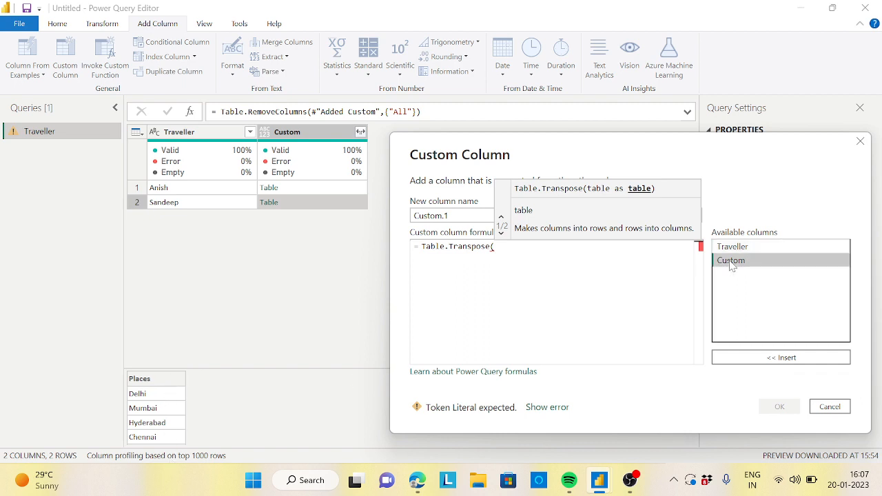
double_click(731, 265)
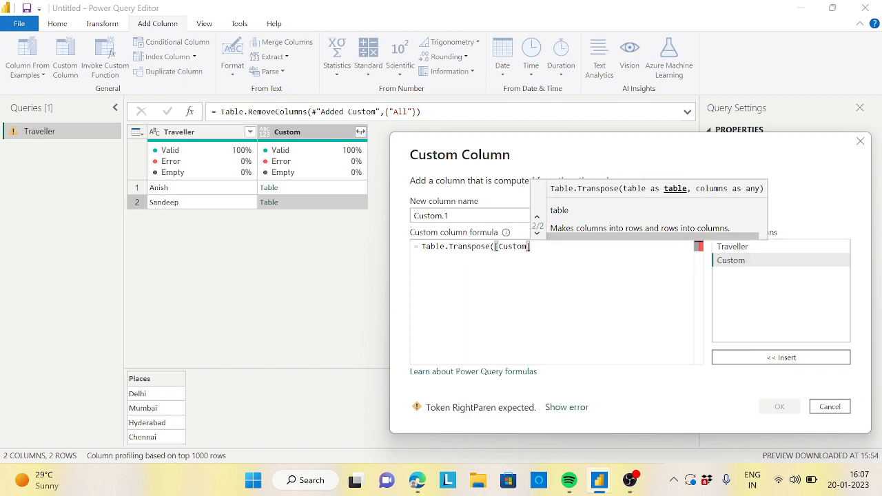
text())
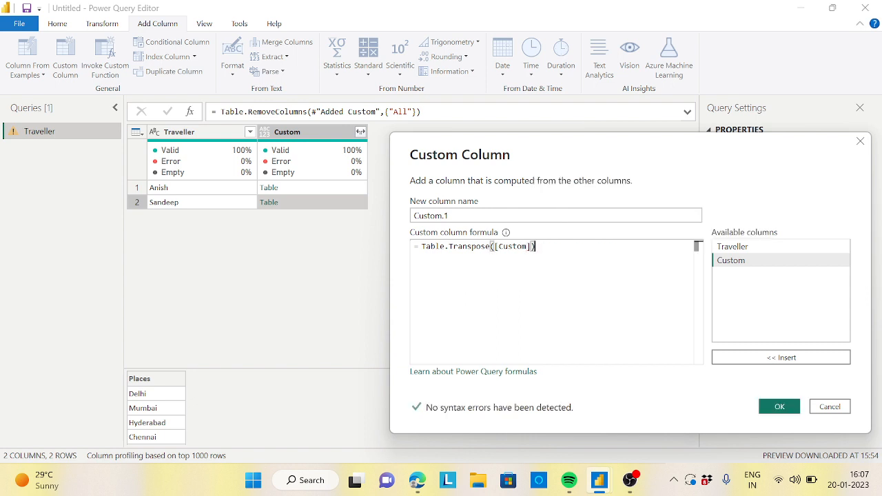
click(779, 408)
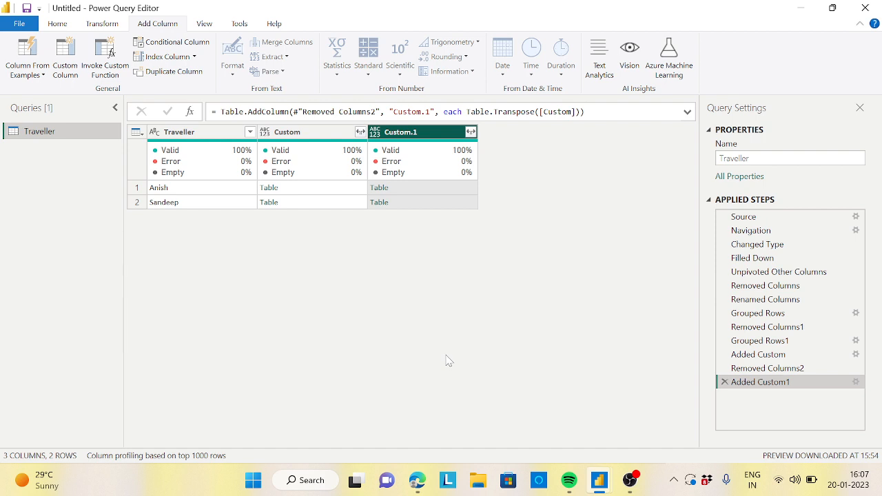
click(461, 190)
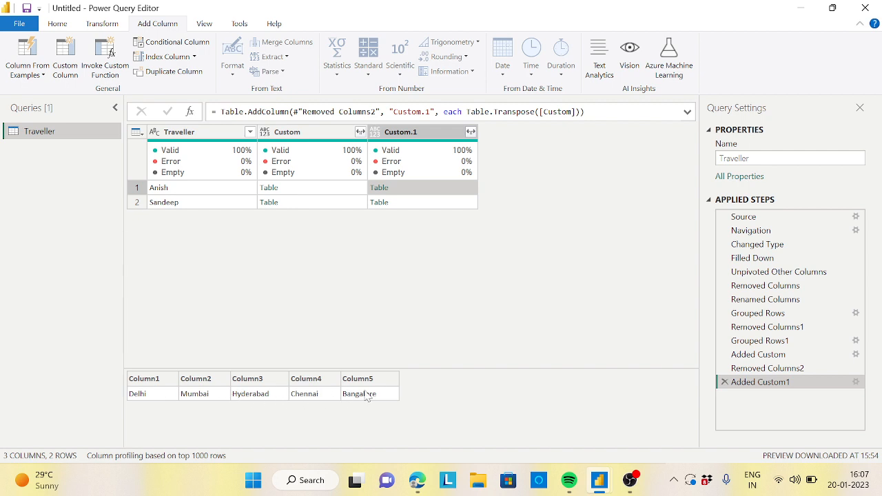
click(465, 203)
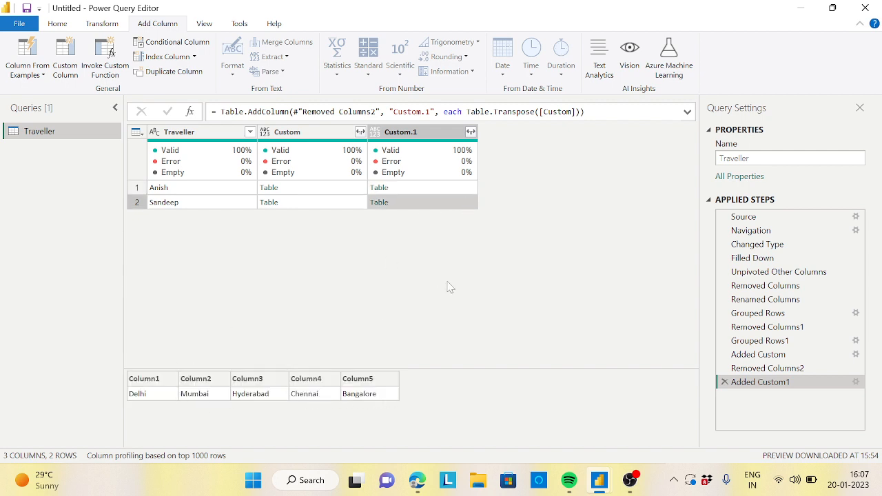
Remove the Custom column that holds the untransposed Places tables.
click(316, 133)
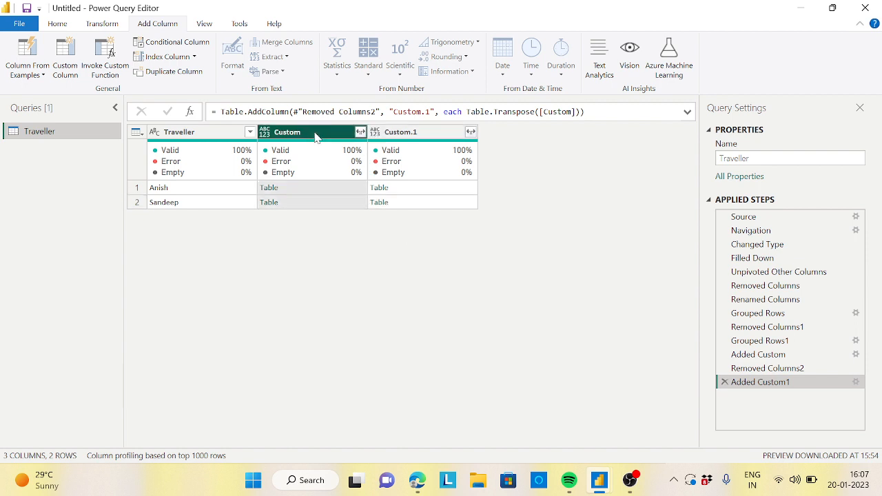
right_click(317, 134)
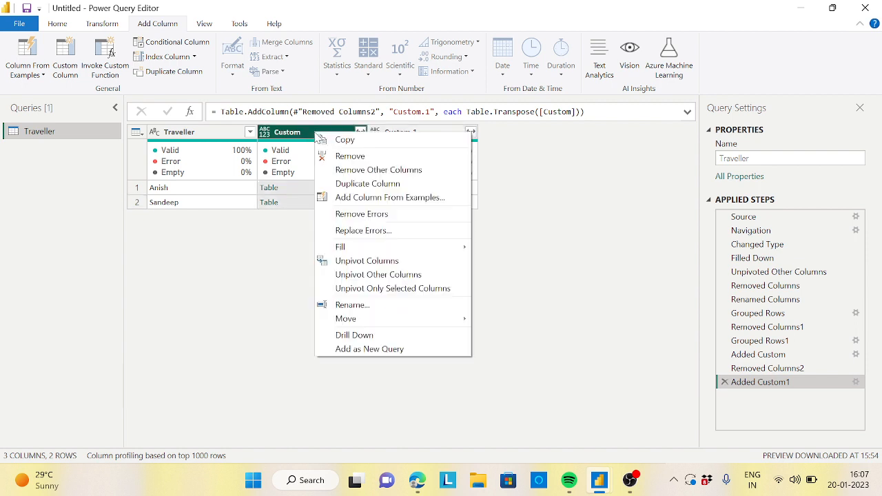
click(350, 156)
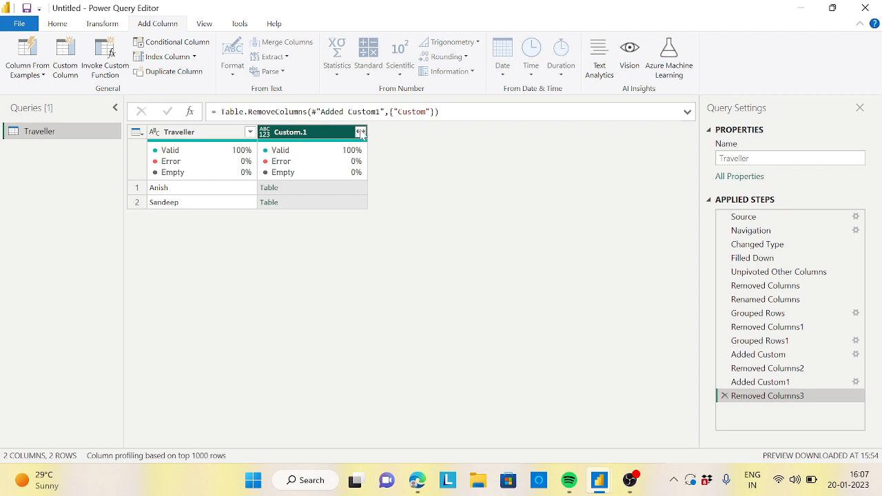
Expand the Custom.1 column into Column1 to Column5 without using the original column name as prefix.
click(361, 133)
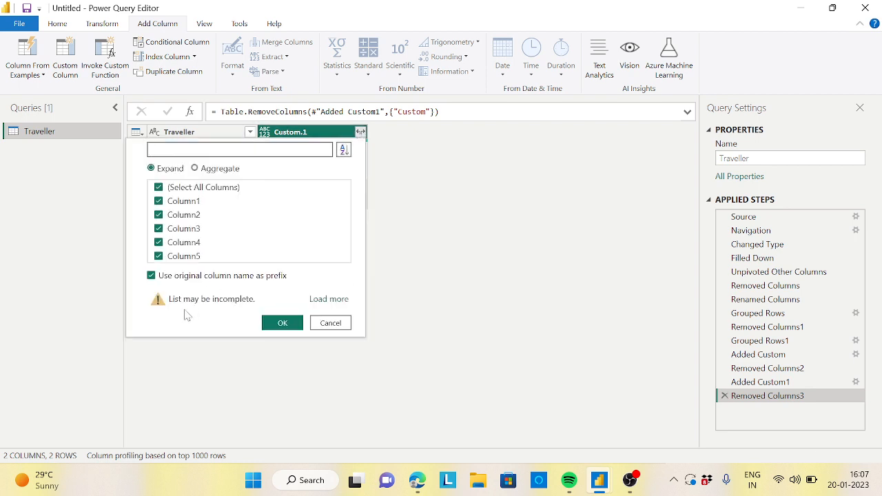
click(152, 277)
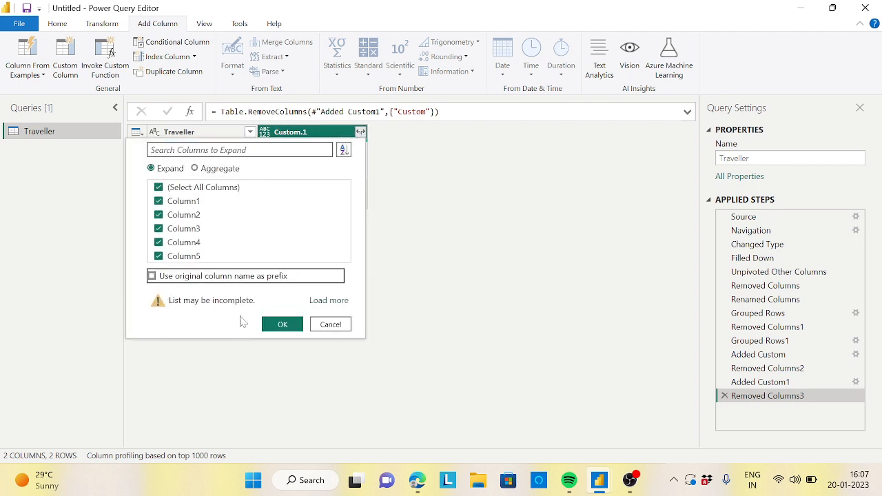
click(291, 327)
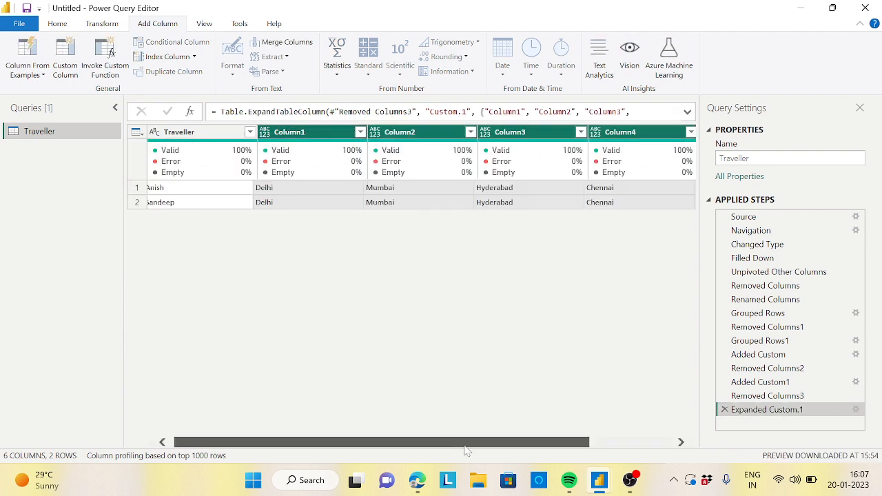
drag(447, 442, 331, 452)
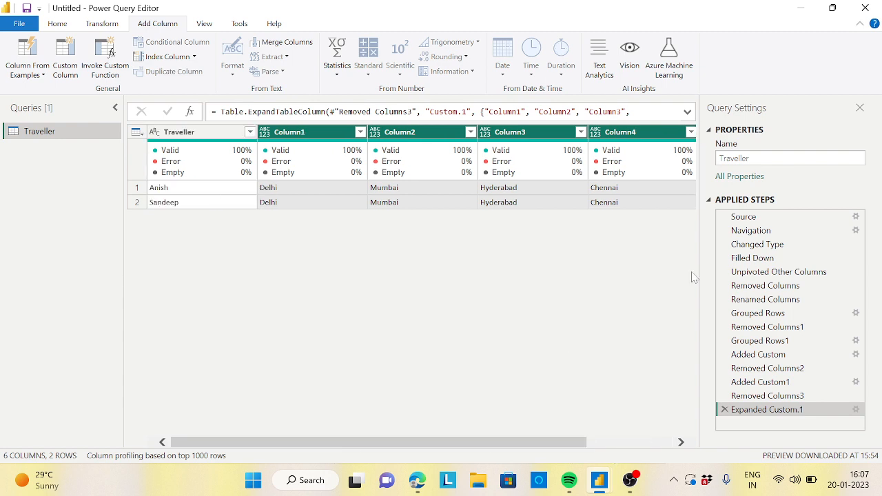
Review the query's Source step, return to the Expanded Custom.1 step and examine the reshaped table.
click(742, 219)
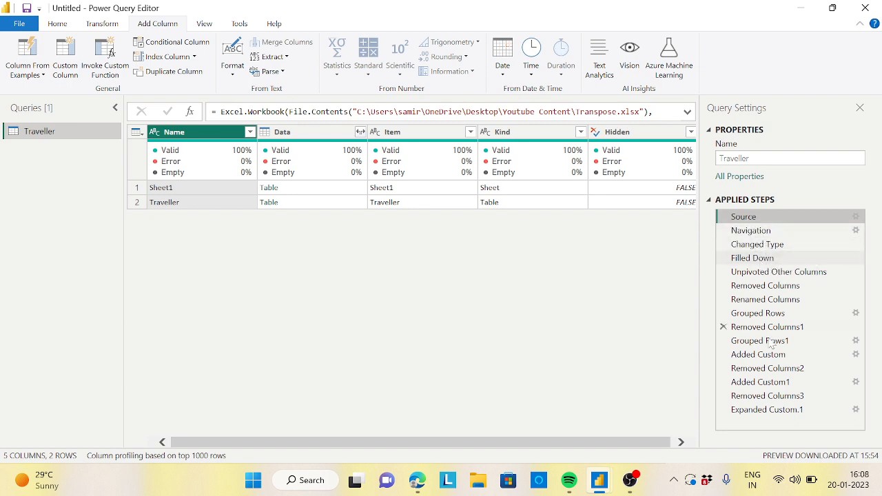
click(772, 409)
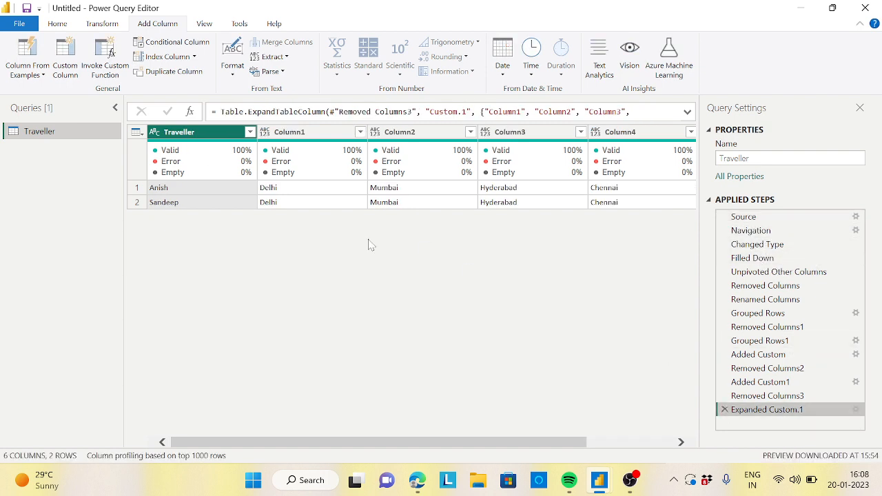
mouse_move(441, 445)
mouse_down()
mouse_move(523, 449)
mouse_move(441, 445)
mouse_up()
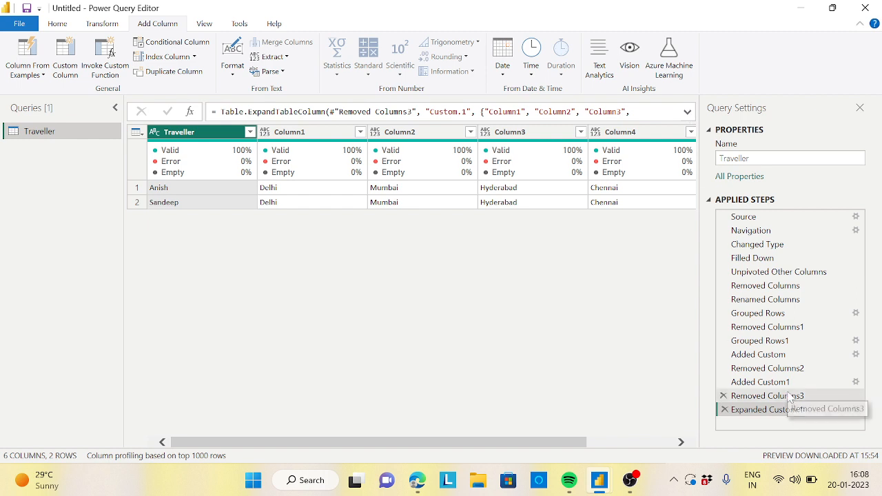
In the Expanded Custom.1 step's formula, replace the first output column name with Place1.
click(687, 111)
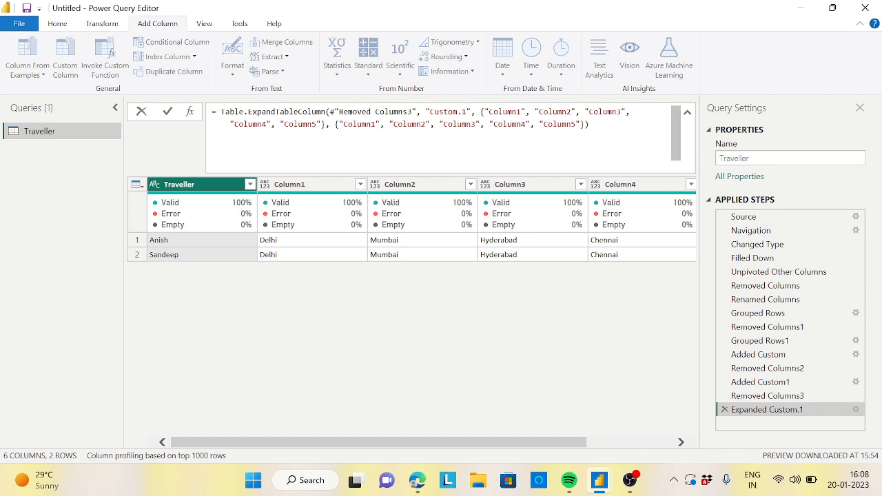
drag(337, 124, 576, 124)
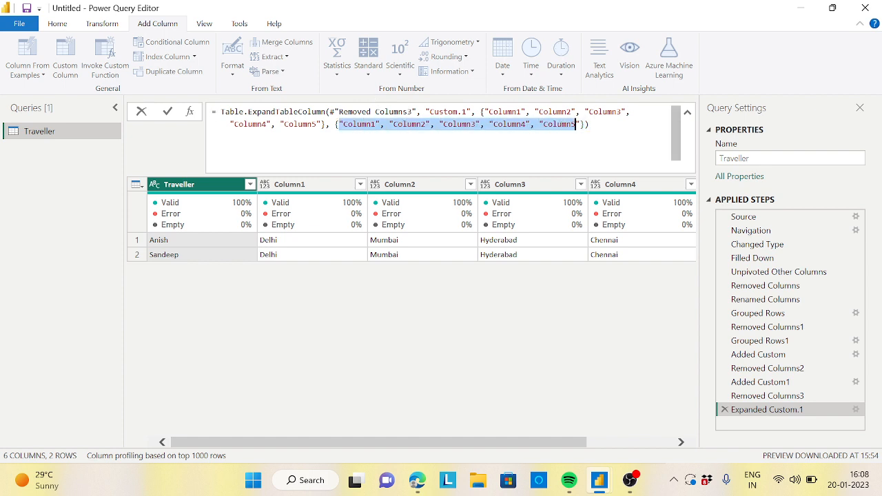
click(588, 124)
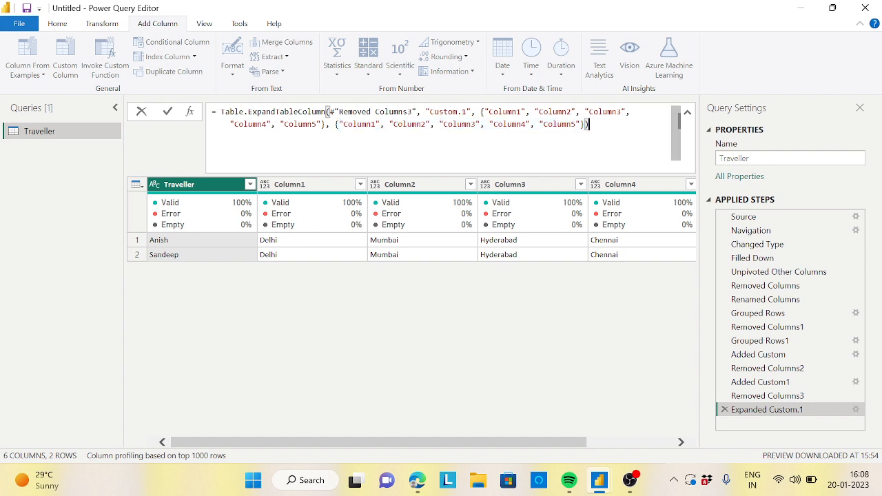
click(375, 124)
key(BackSpace)
key(BackSpace)
key(BackSpace)
key(BackSpace)
key(BackSpace)
key(BackSpace)
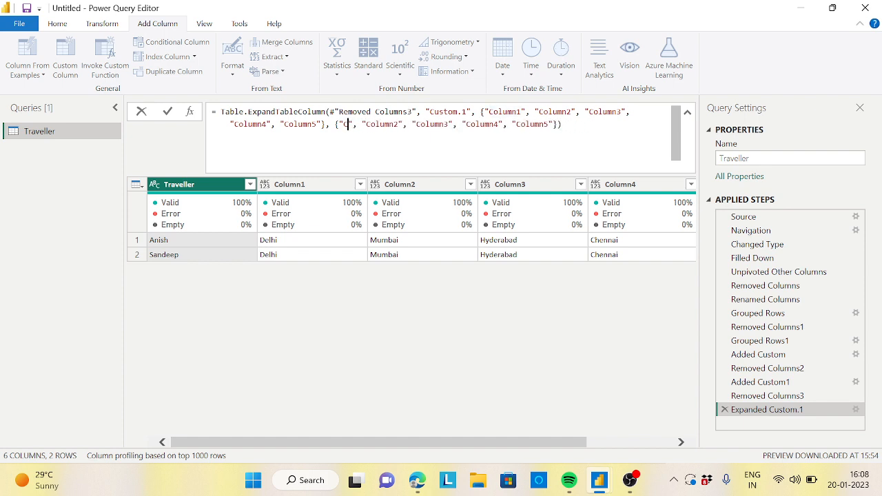
key(BackSpace)
text(Place)
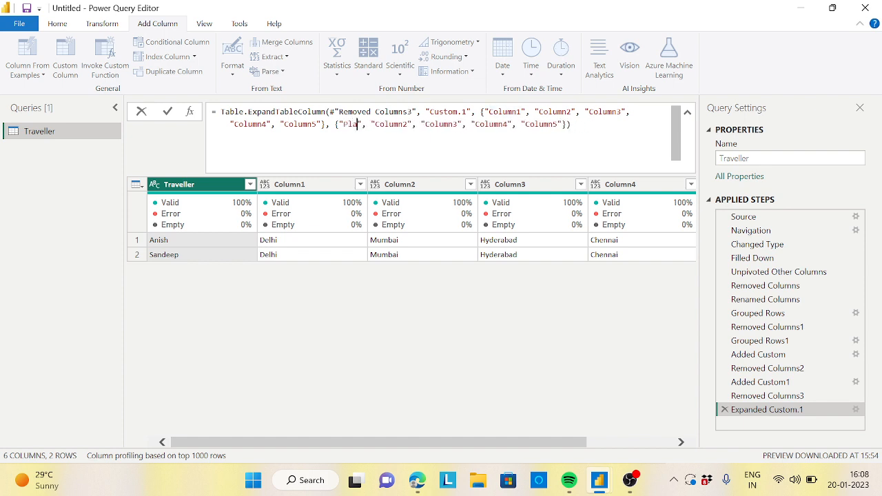
text(1)
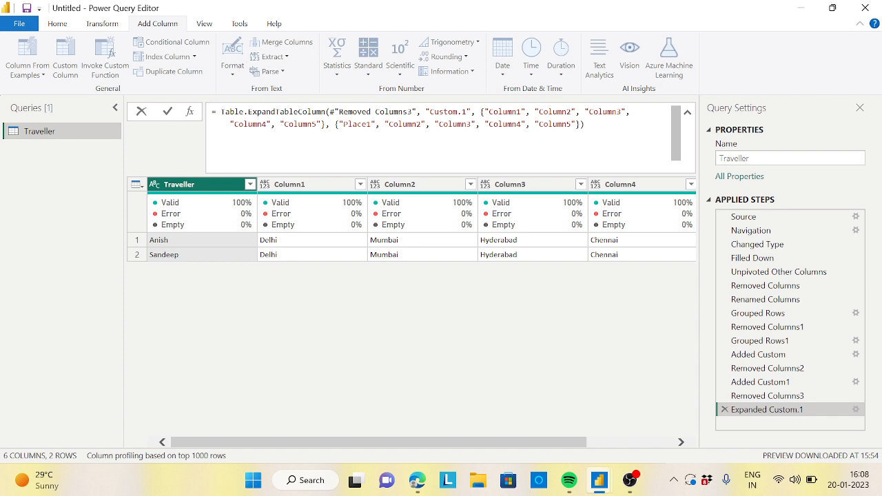
Rename the second and third output columns in the expand formula to Place2 and Place3.
double_click(403, 124)
text(P)
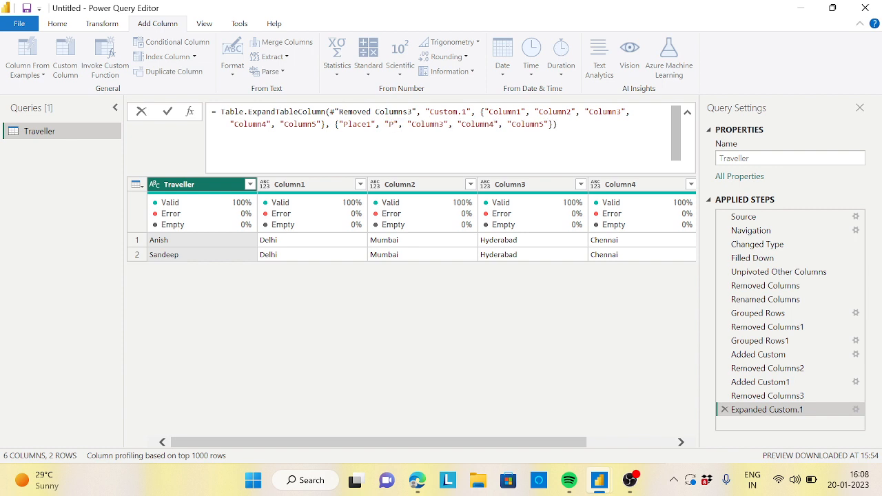
text(lace2)
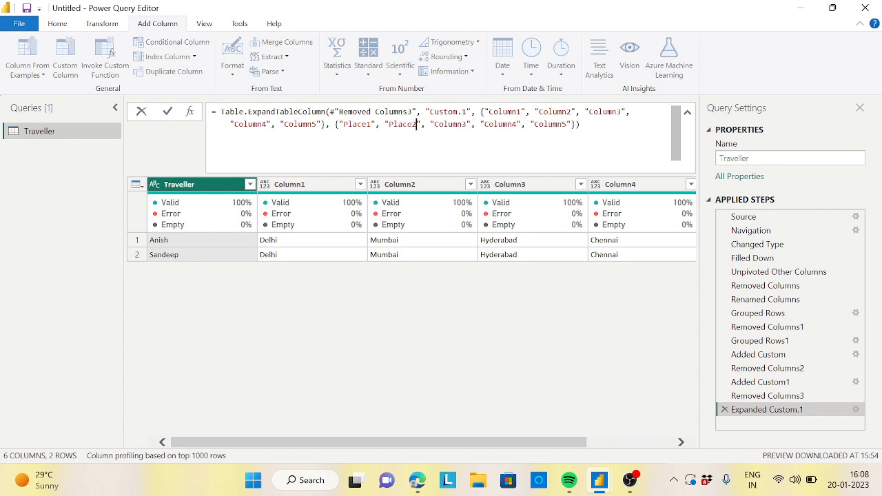
double_click(465, 124)
text(Place3)
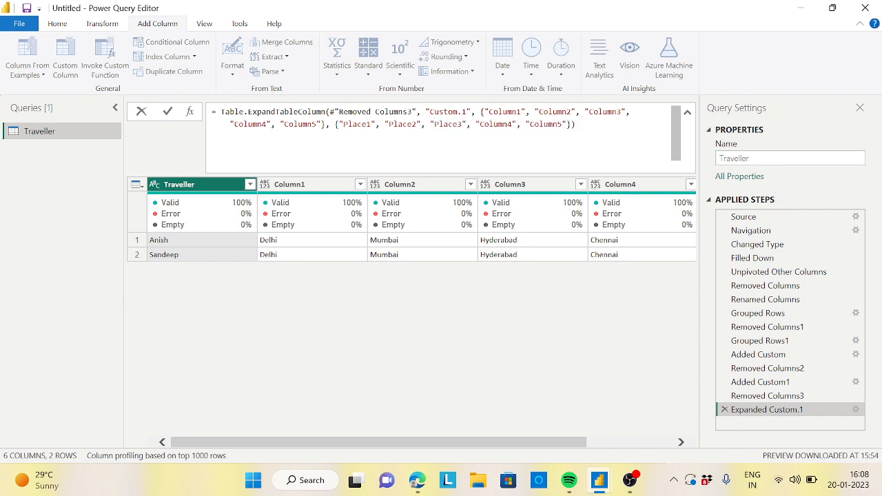
Rename the last two output columns in the expand formula to Place4 and Place5, and apply the edited formula.
double_click(490, 124)
text(Place)
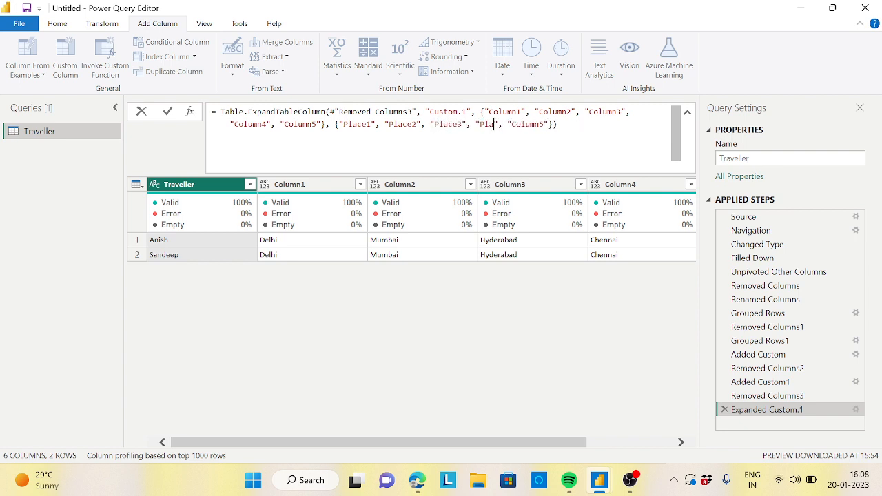
text(4)
double_click(544, 124)
text(Place)
click(566, 125)
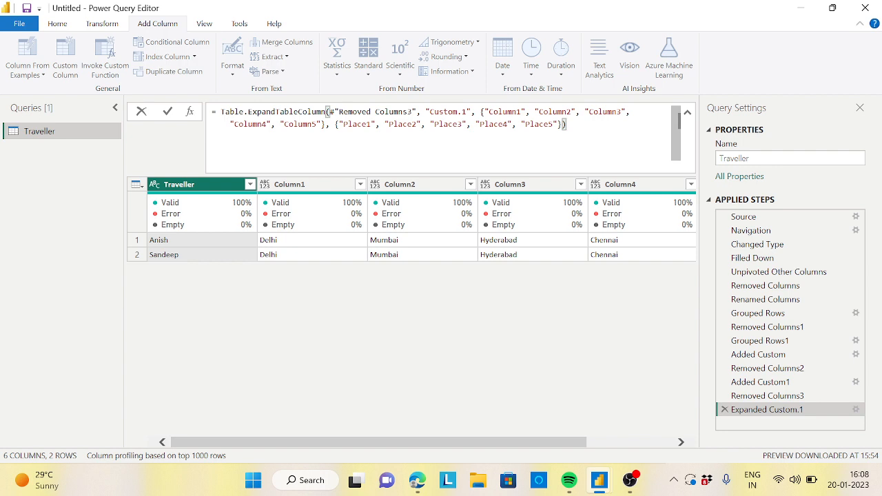
key(Return)
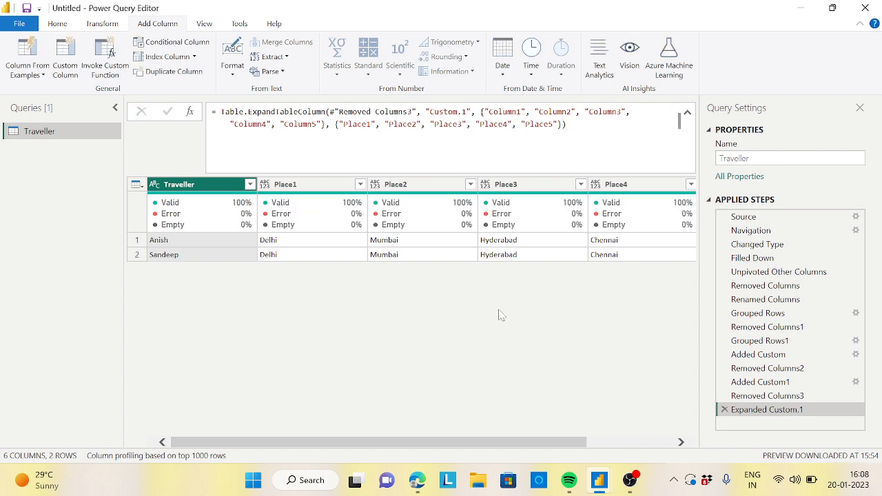
click(688, 114)
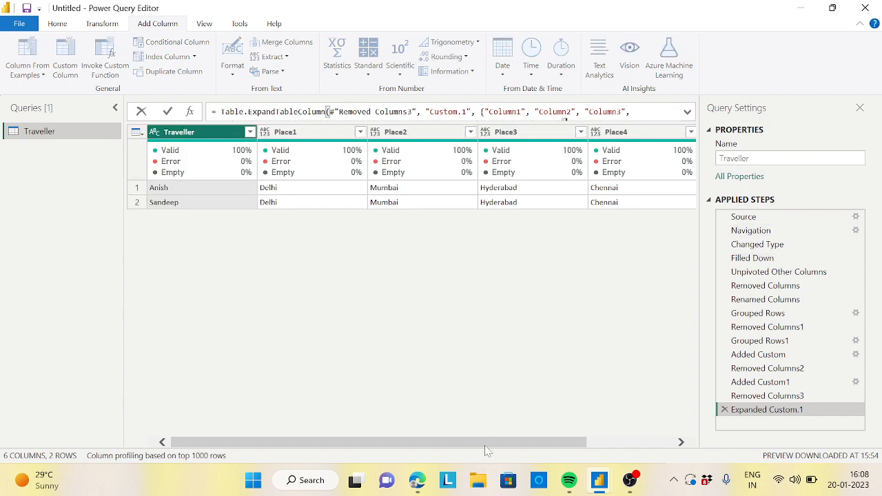
mouse_move(502, 444)
mouse_down()
mouse_move(586, 444)
mouse_move(510, 444)
mouse_up()
Review the applied steps from Changed Type through Grouped Rows, examining how each one transforms the Traveller table.
click(758, 260)
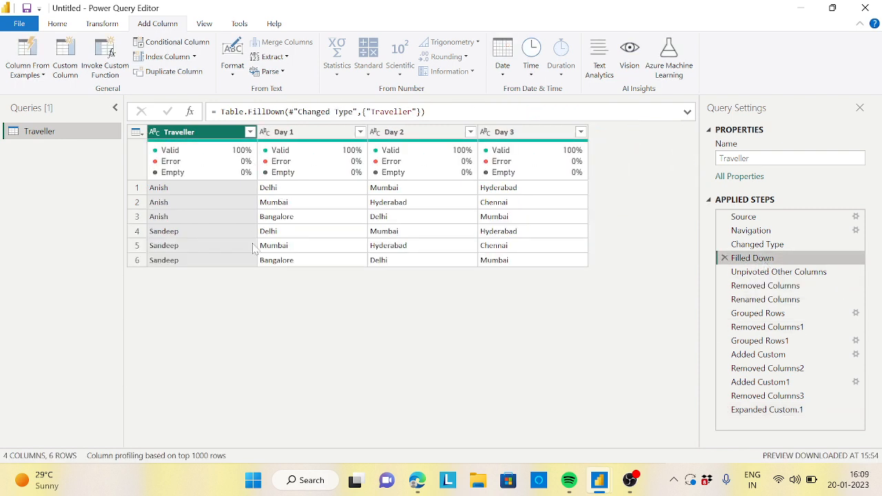
click(735, 245)
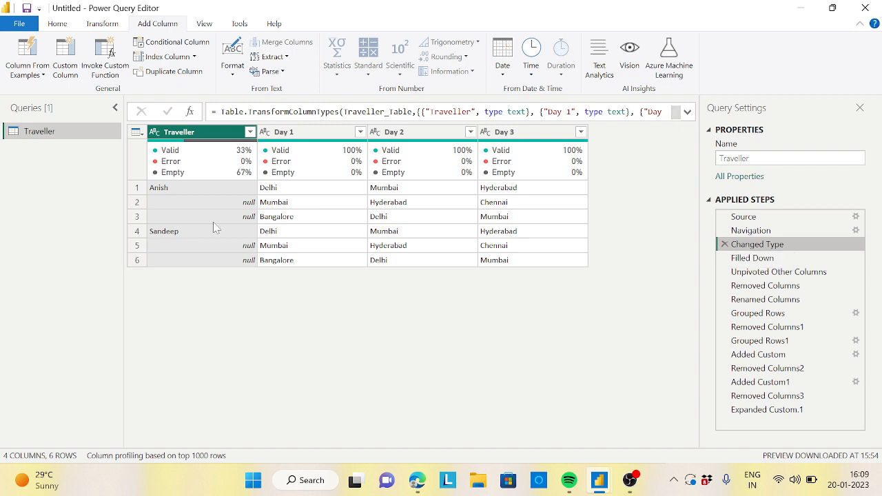
click(744, 260)
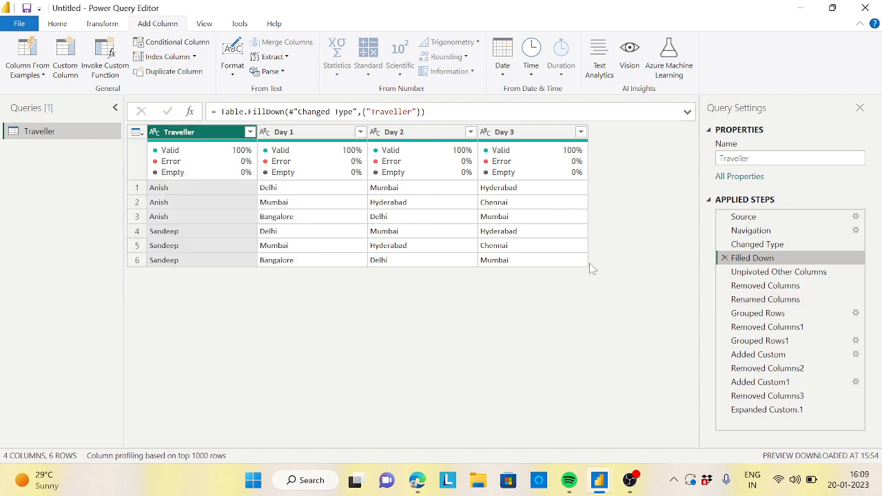
click(778, 273)
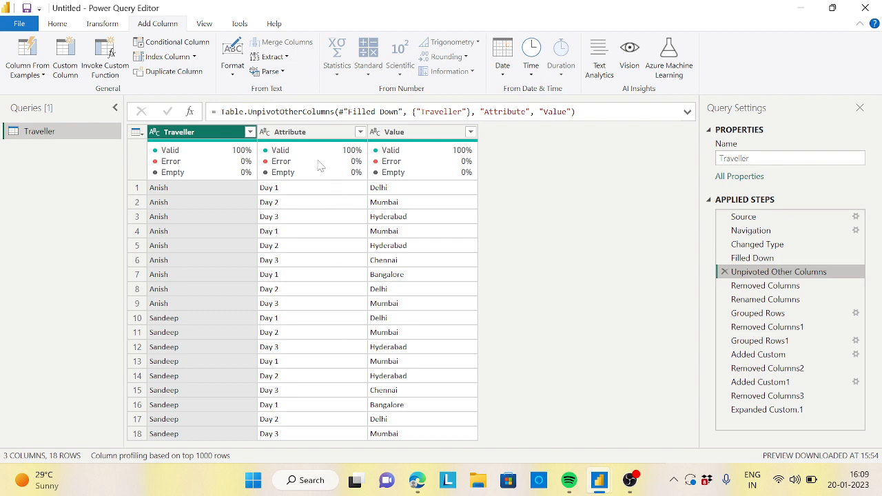
mouse_move(308, 177)
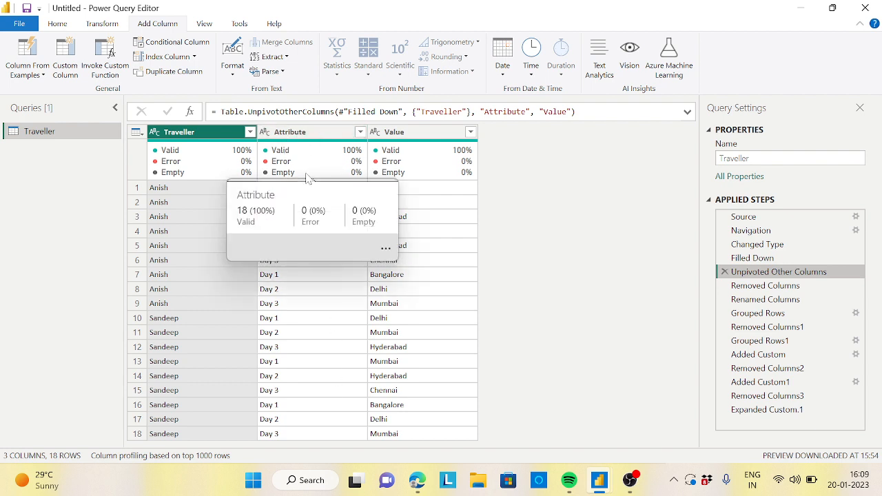
click(762, 291)
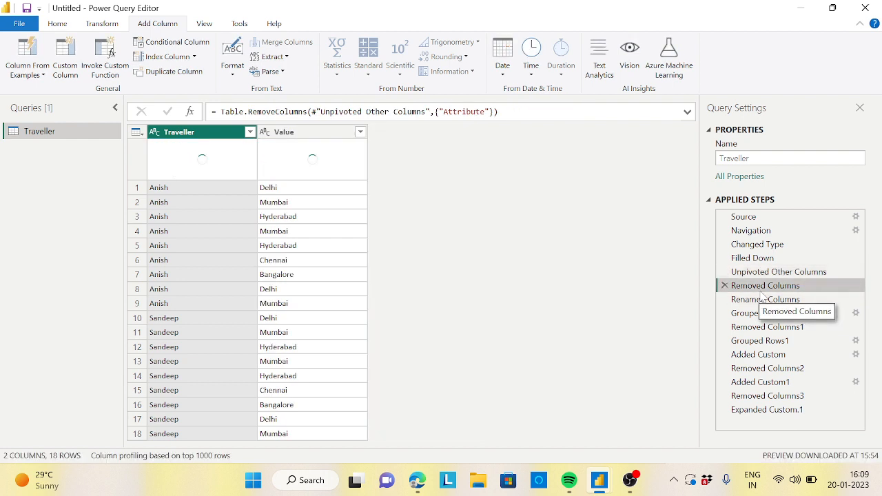
click(755, 303)
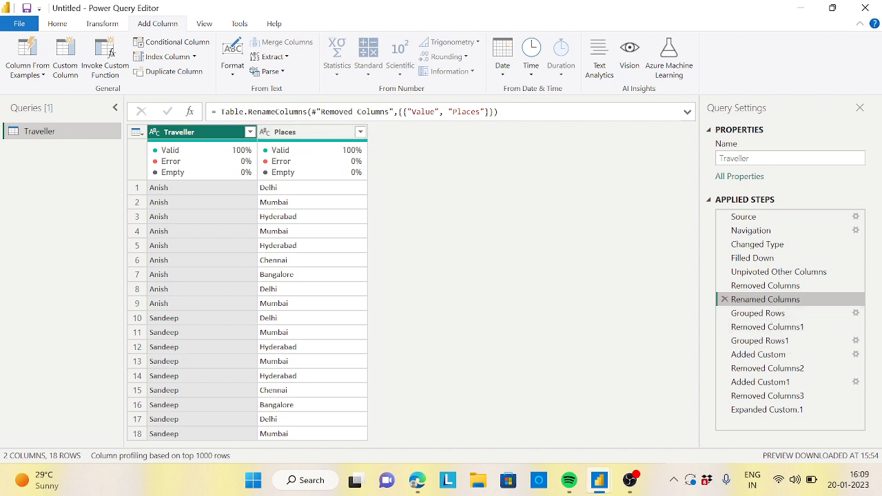
mouse_move(286, 178)
click(762, 314)
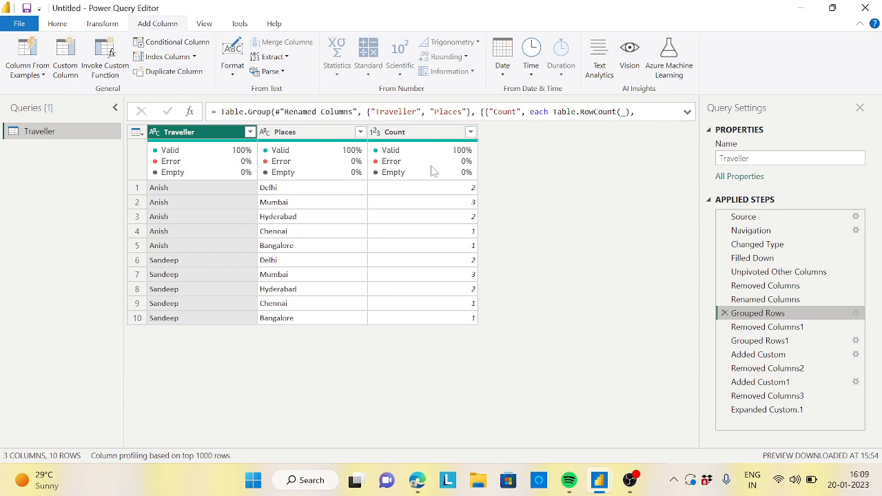
mouse_move(433, 171)
Review the steps Grouped Rows1 to Removed Columns2, examining the Table.SelectColumns formula and the first traveller's nested tables.
click(755, 340)
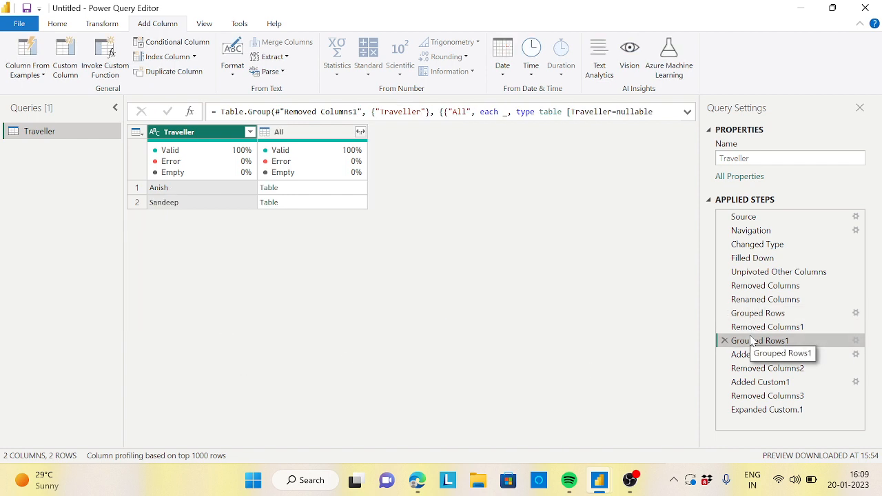
click(345, 193)
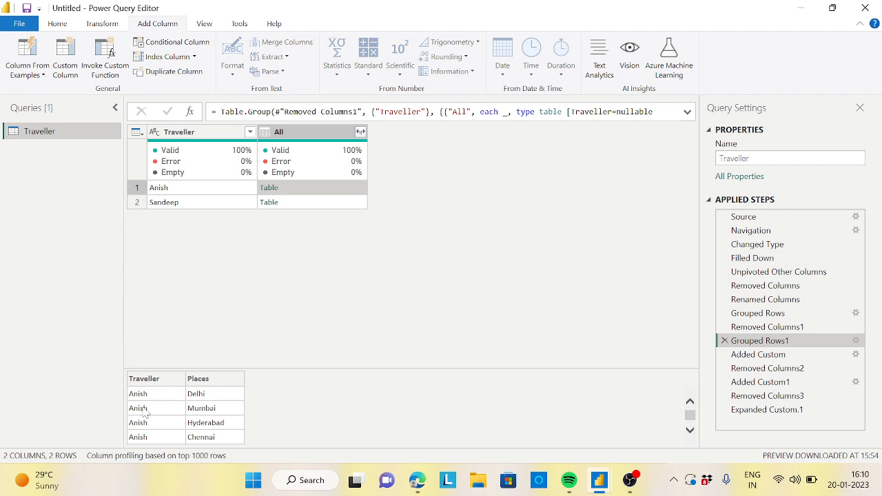
click(764, 354)
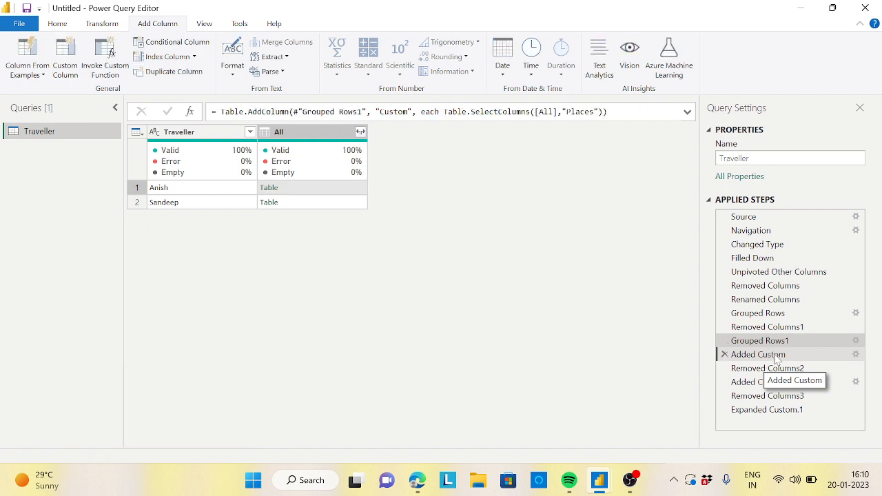
click(855, 354)
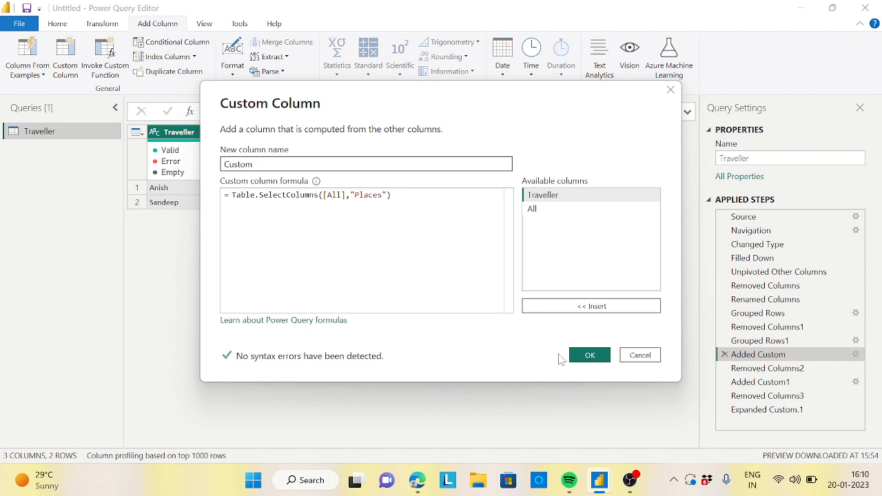
click(602, 359)
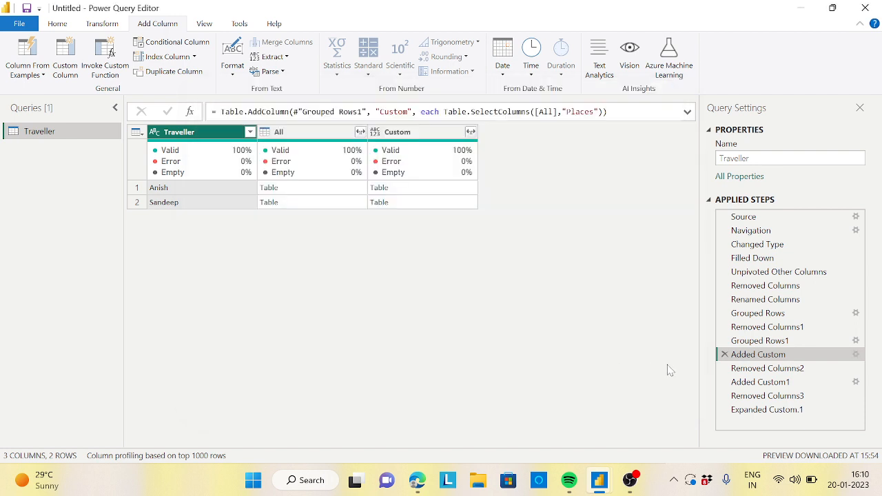
click(740, 372)
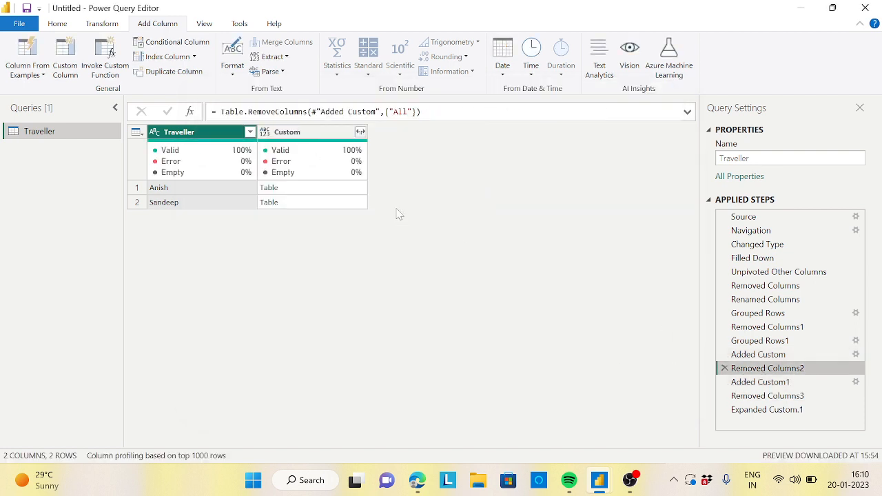
click(349, 193)
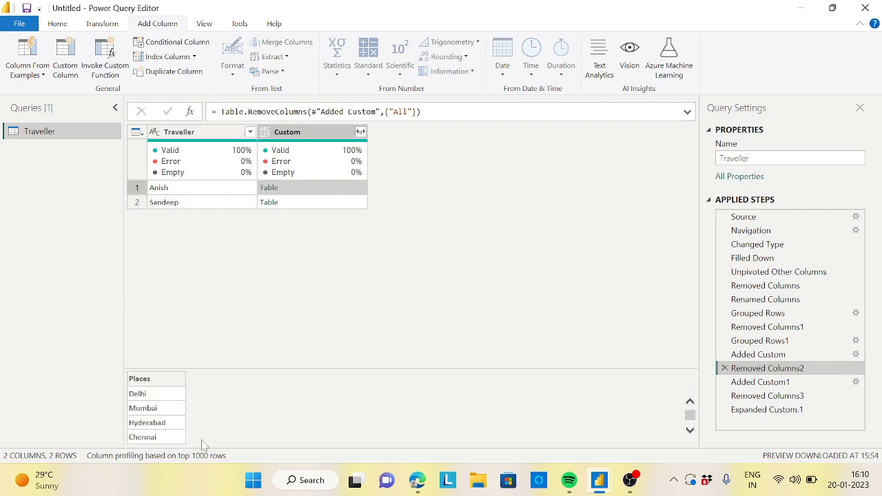
Review the Table.Transpose formula of Added Custom1 and the Removed Columns3 step, ending on the Expanded Custom.1 result.
click(855, 383)
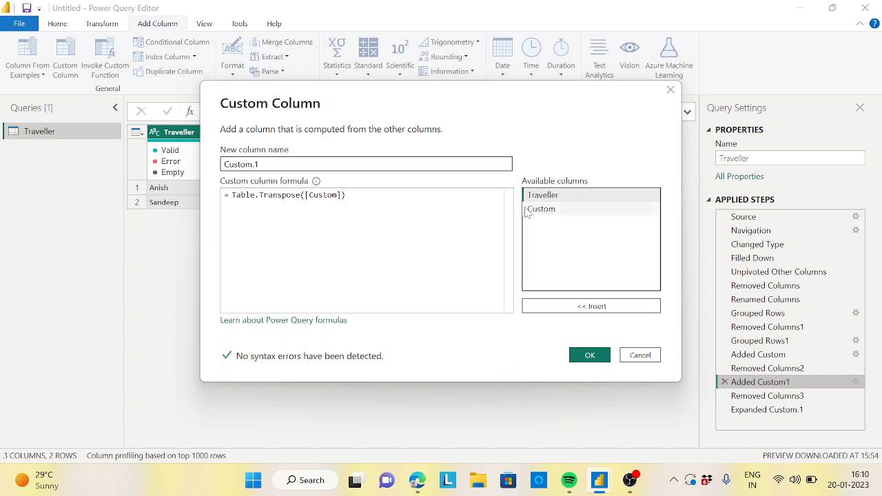
click(648, 359)
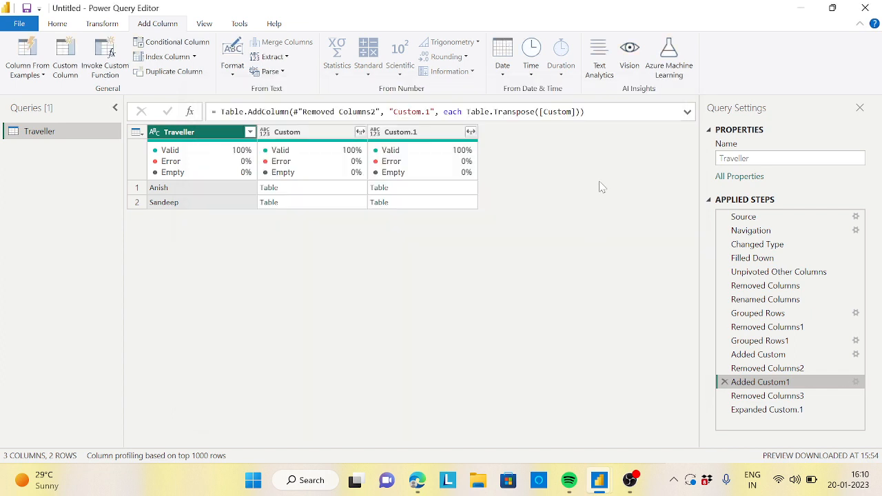
click(858, 384)
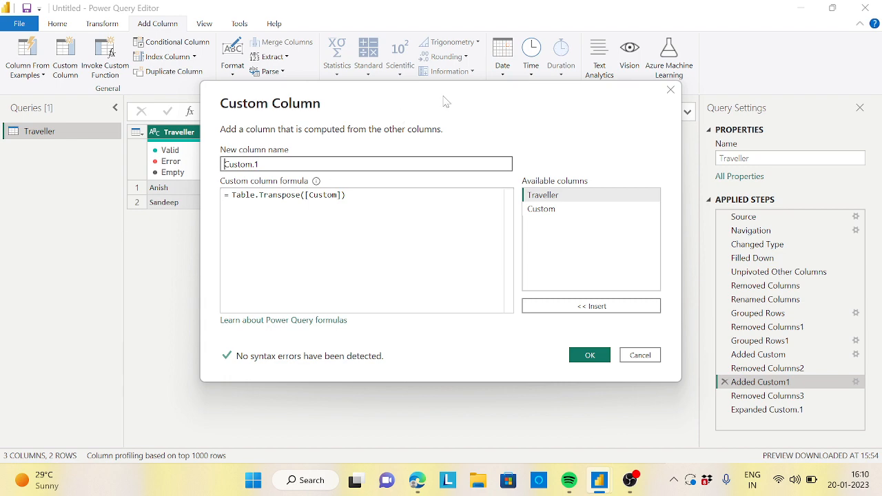
drag(447, 100, 461, 140)
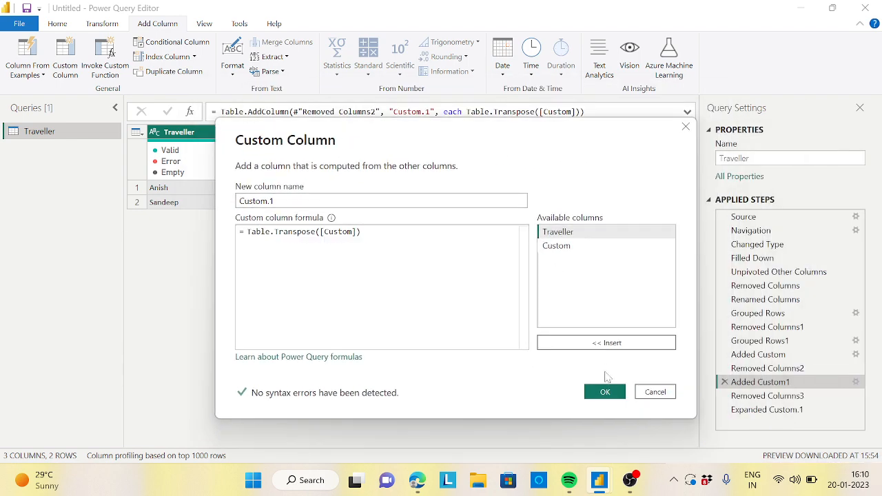
click(604, 392)
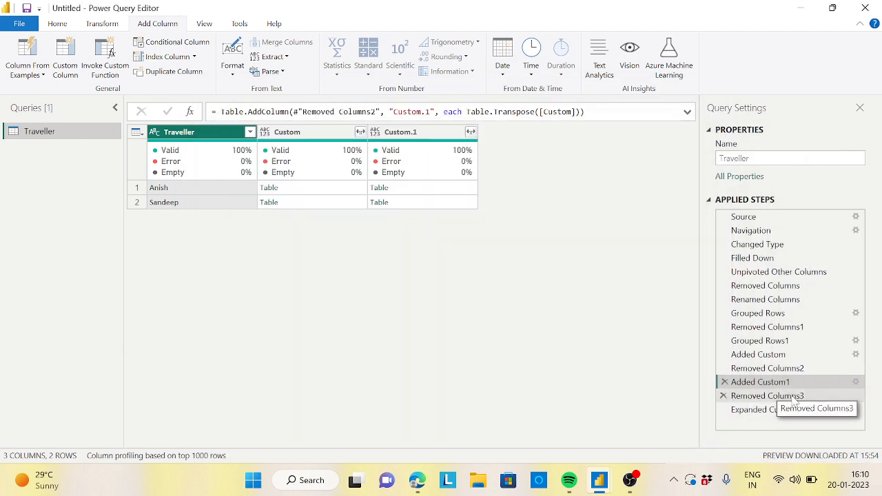
click(794, 398)
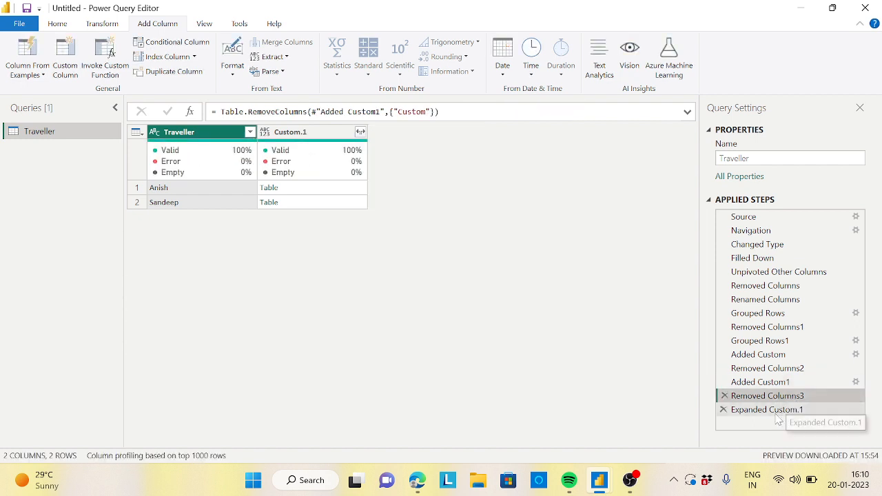
click(778, 412)
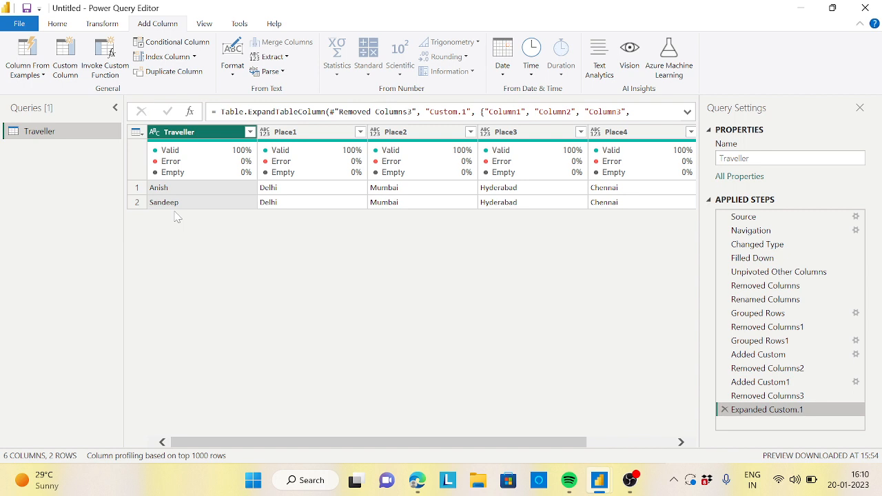
Add a custom step after Expanded Custom.1 that reverses the row order with the formula Table.ReverseRows(#"Expanded Custom.1").
click(190, 112)
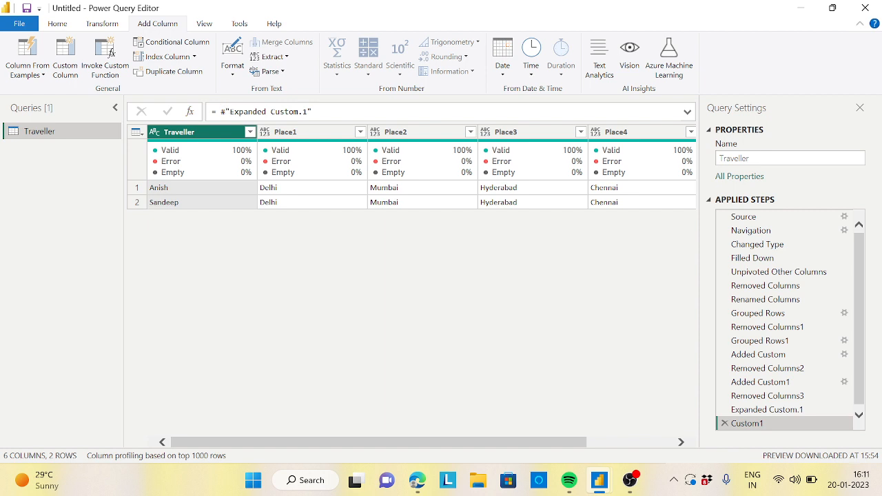
drag(220, 112, 312, 112)
key(ctrl+c)
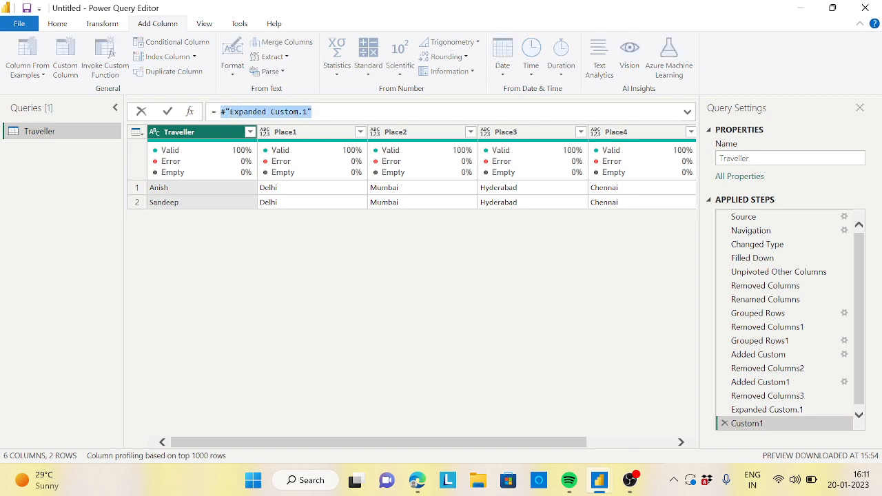
key(BackSpace)
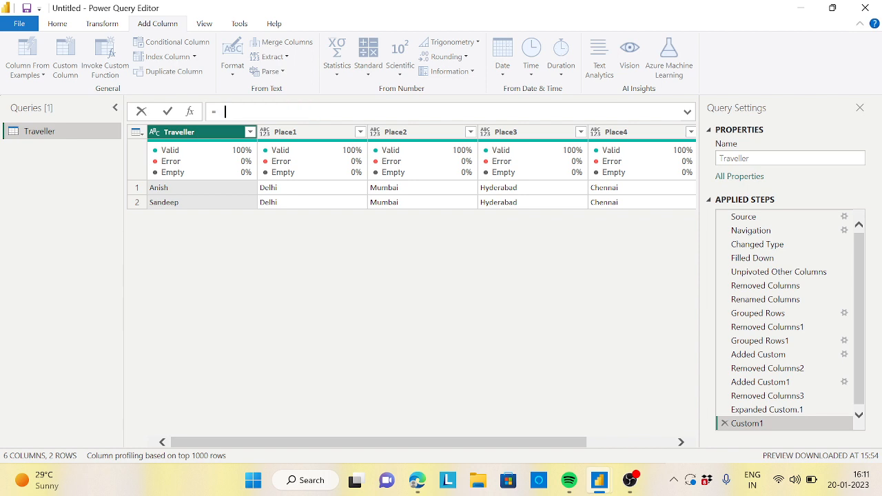
text(Tabl)
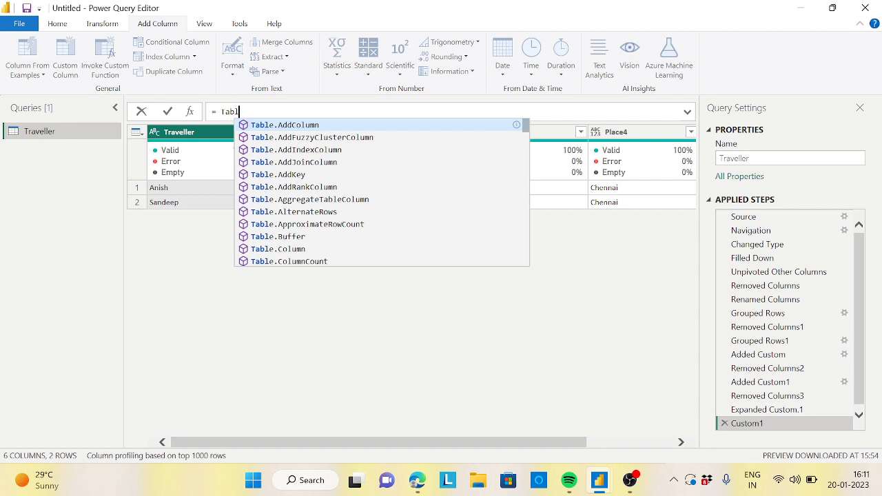
text(e.)
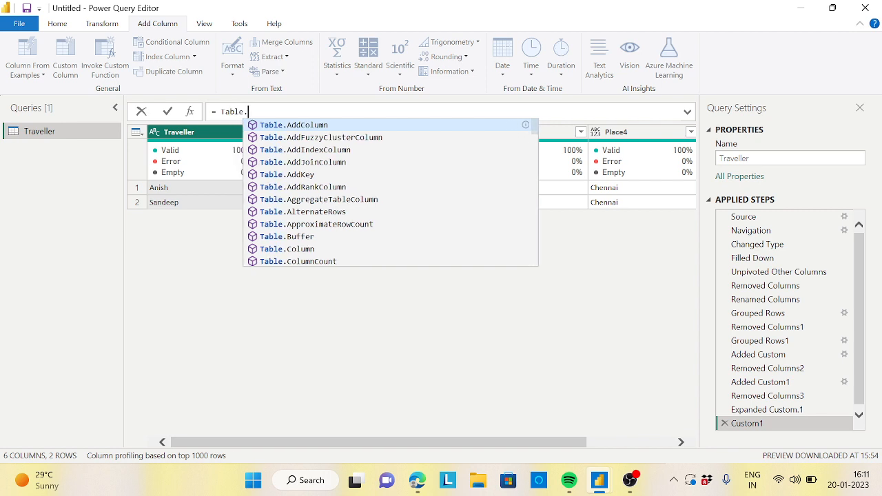
text(Rever)
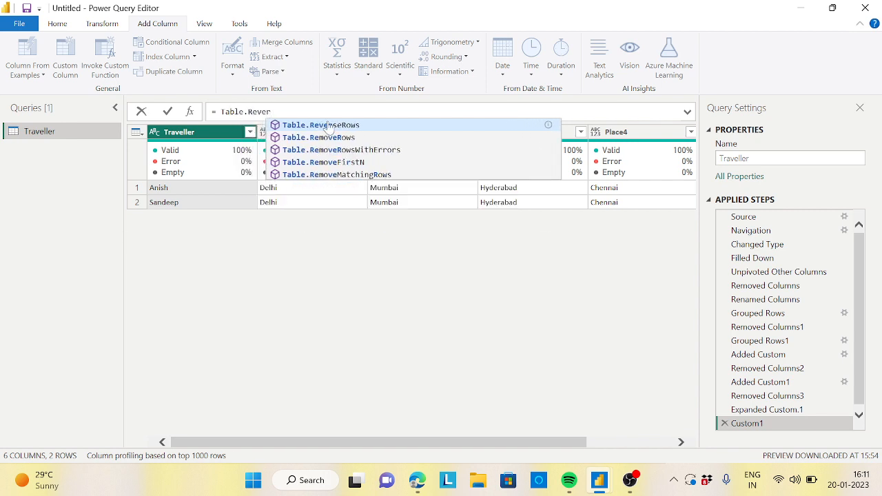
click(356, 128)
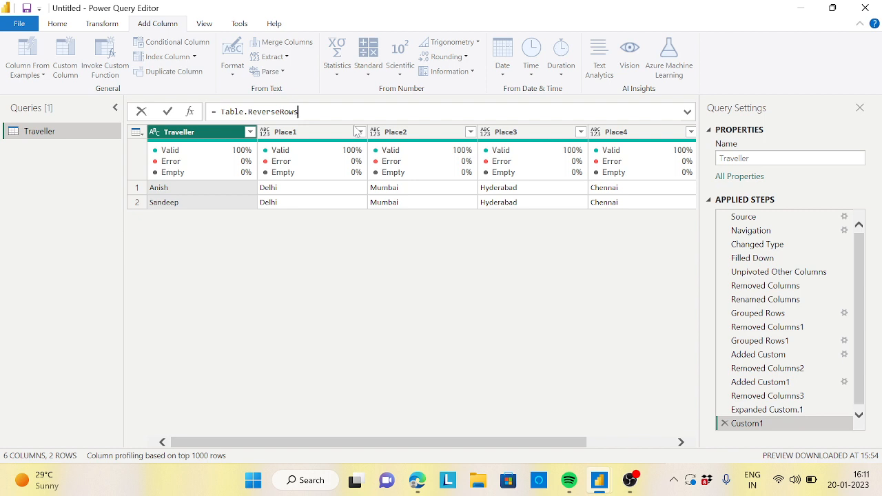
text(()
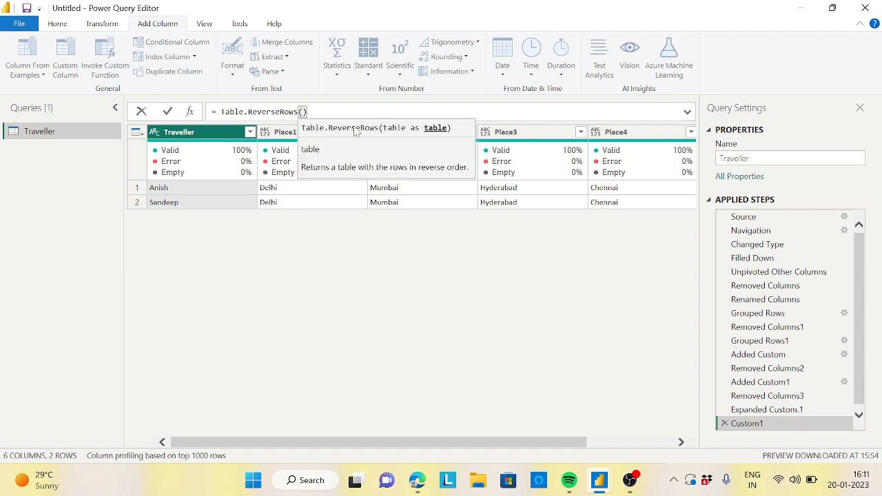
key(ctrl+v)
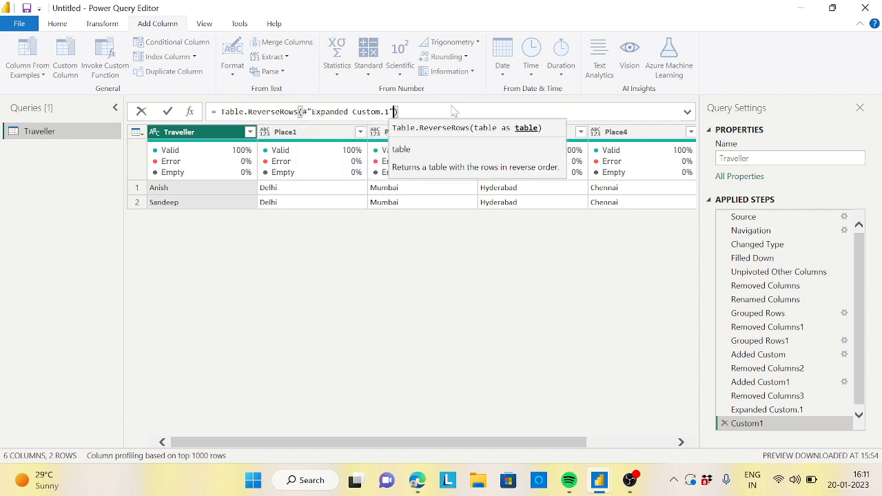
key(End)
key(BackSpace)
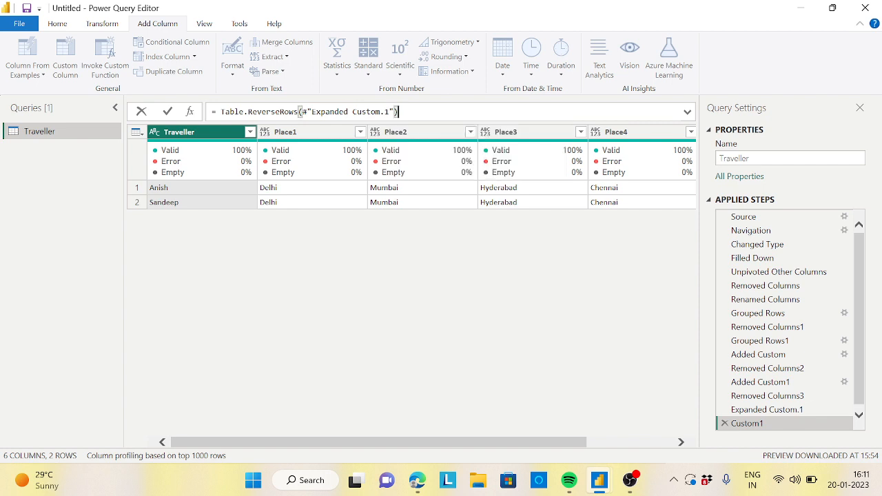
key(Return)
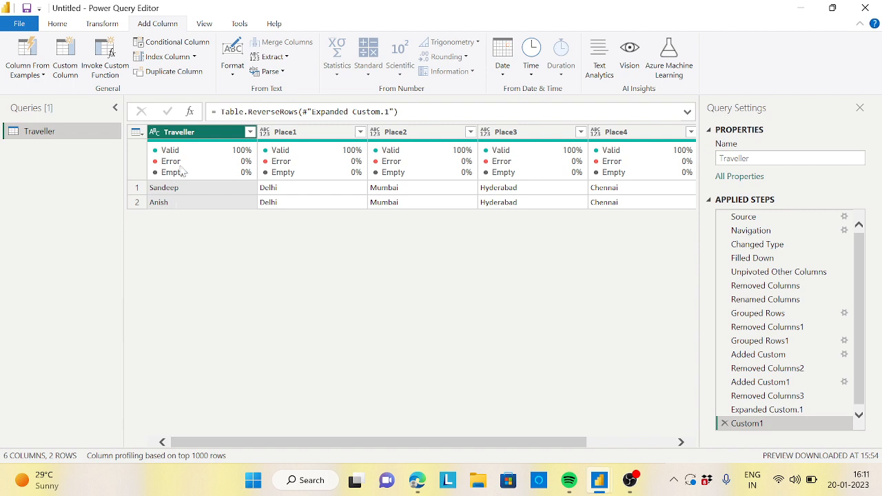
Open the Traveller query's full M code in the Advanced Editor and select the Transpose.xlsx file path in the Source line.
mouse_move(182, 170)
click(102, 24)
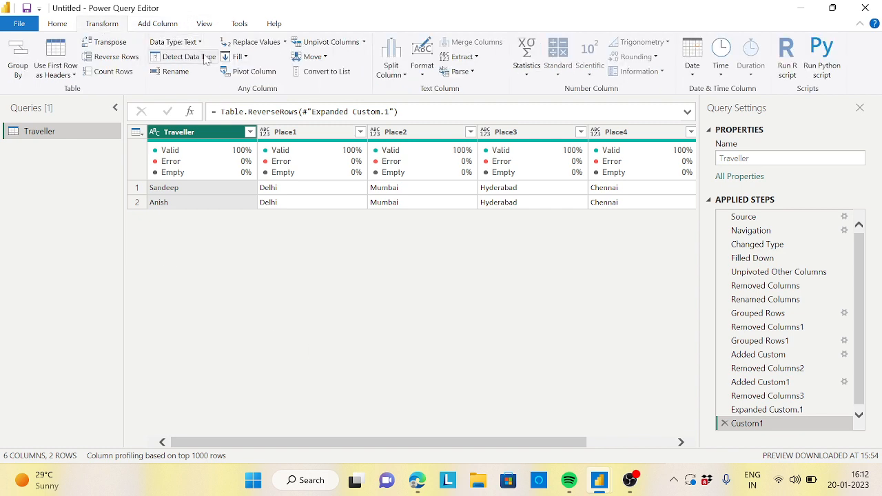
click(57, 24)
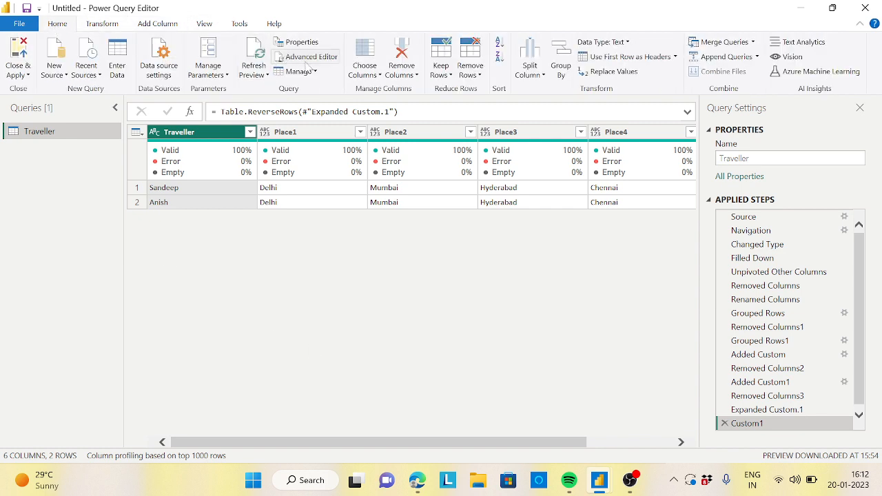
click(305, 61)
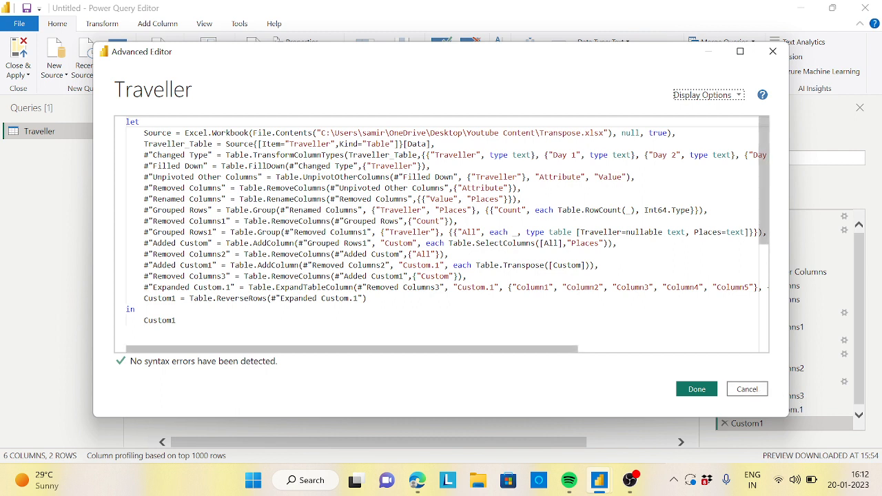
drag(321, 132, 604, 132)
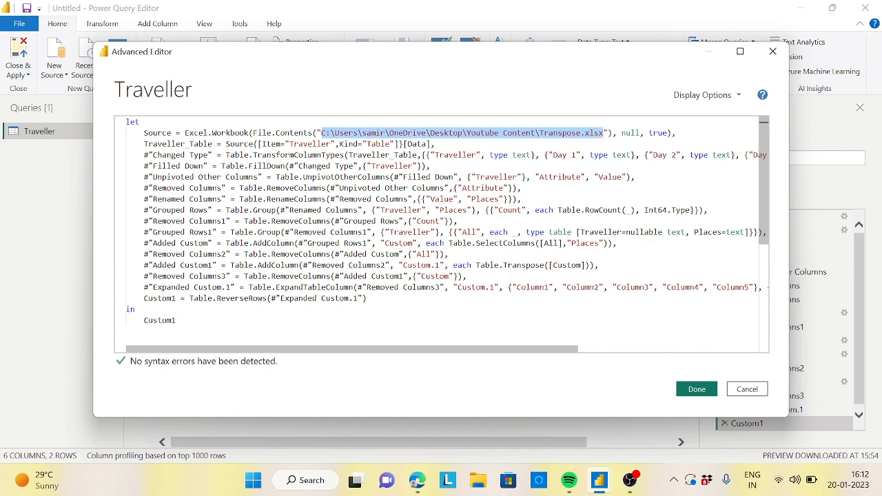